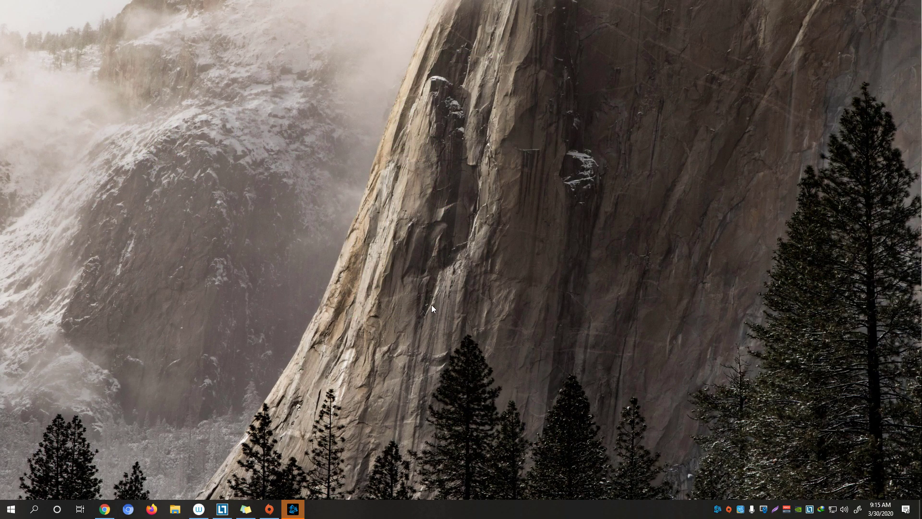
# Find the RX 5600 XT drivers on AMD's support page, then return to the NVIDIA tab
pyautogui.click(104, 509)
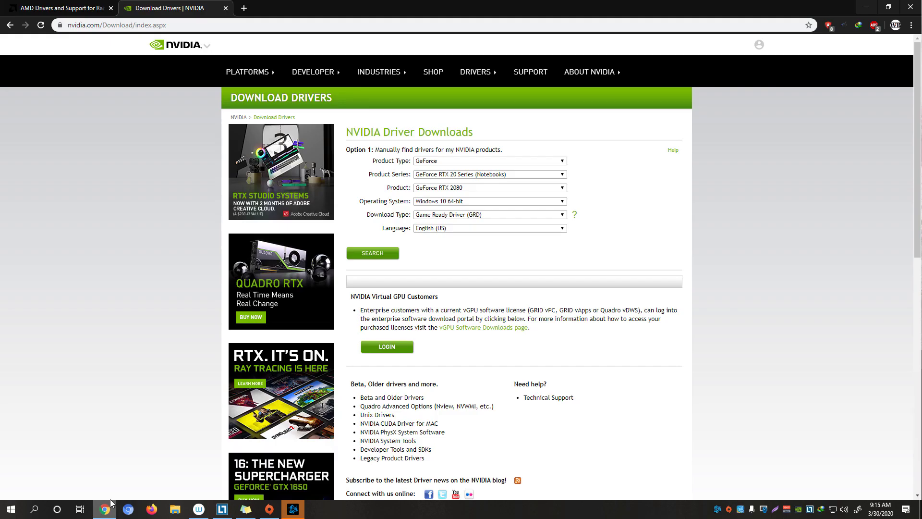
pyautogui.click(71, 8)
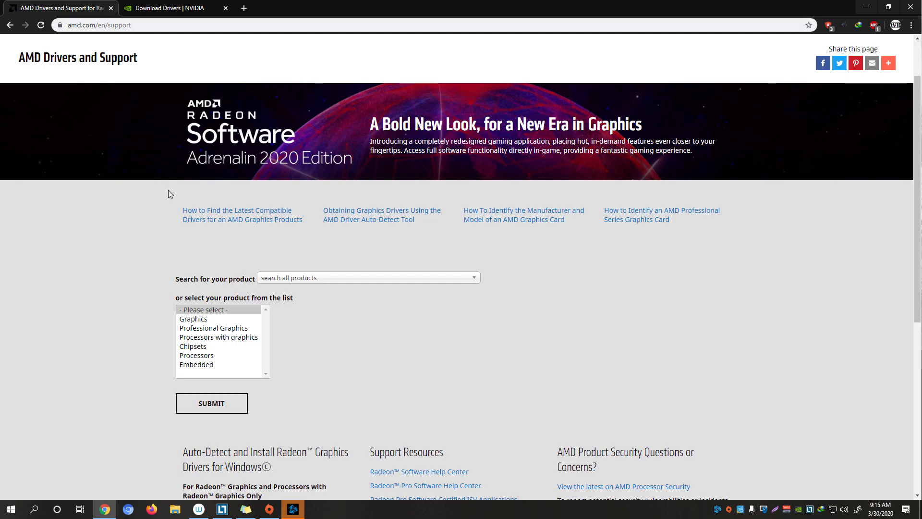
pyautogui.click(205, 319)
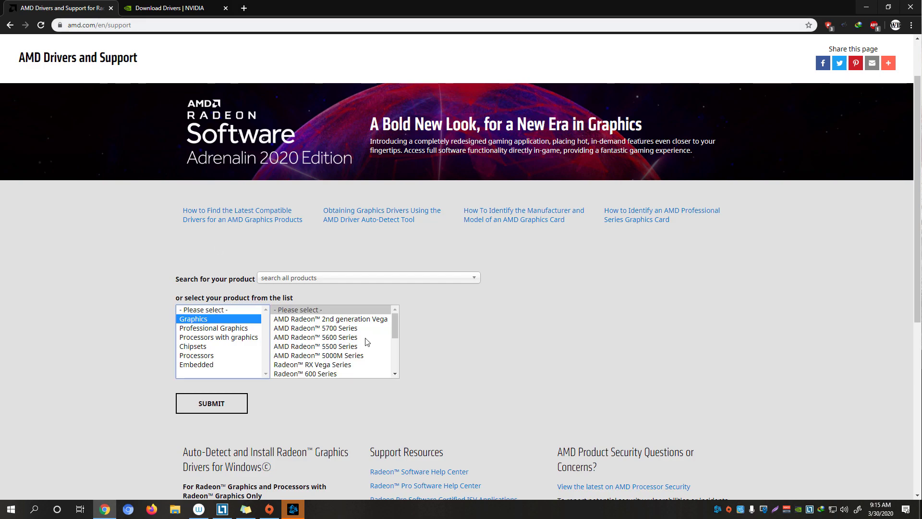
pyautogui.click(355, 338)
pyautogui.click(435, 320)
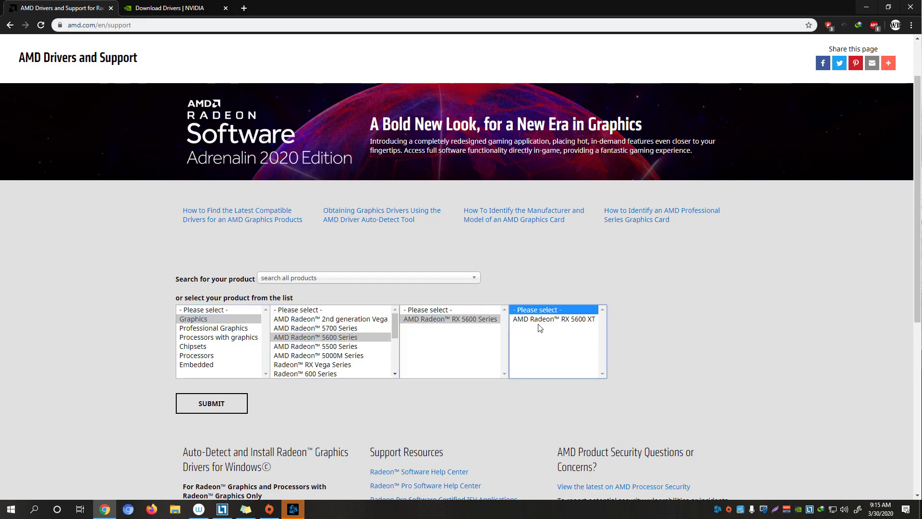
pyautogui.click(540, 319)
pyautogui.click(227, 409)
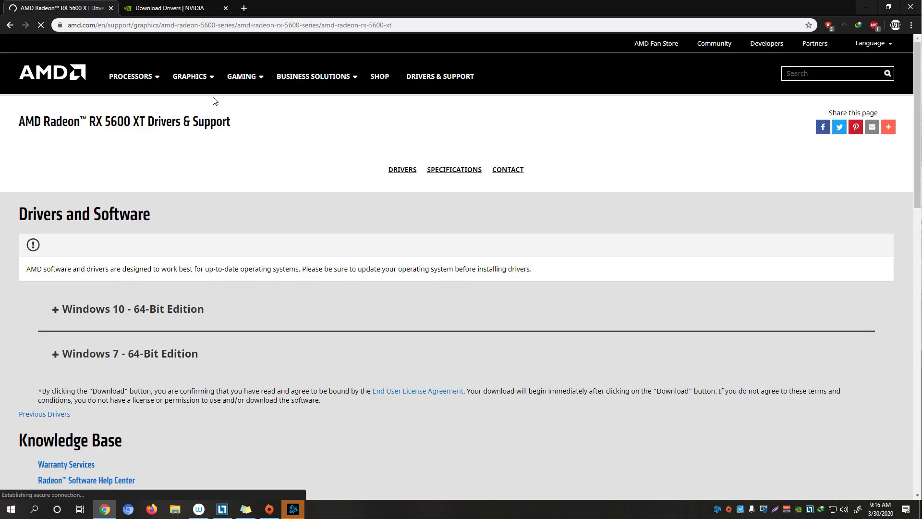
pyautogui.click(189, 8)
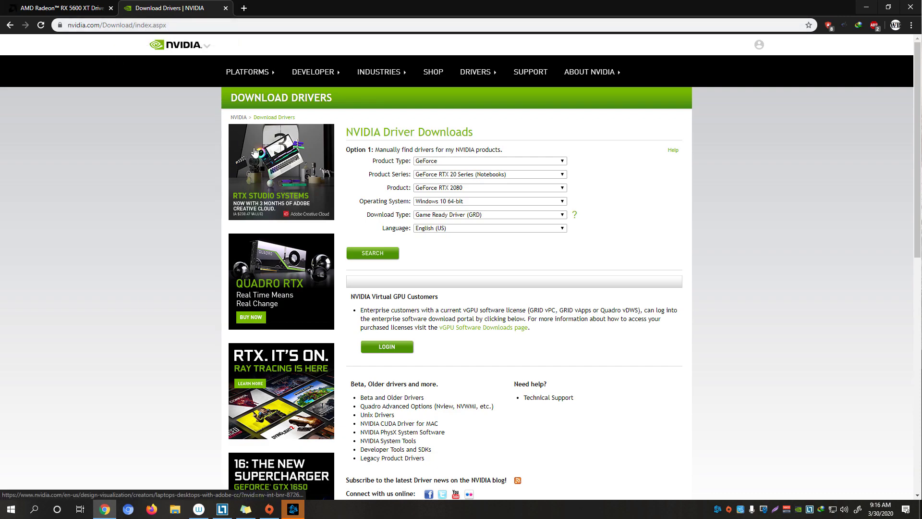
# Search NVIDIA for the GeForce Game Ready Driver 445.75 for Windows 10 64-bit, then minimize the browser
pyautogui.click(455, 164)
pyautogui.click(456, 178)
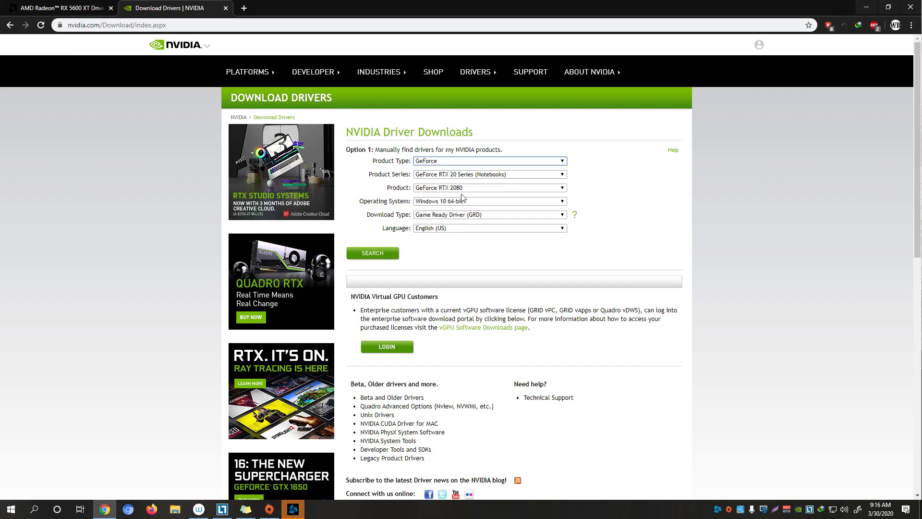
pyautogui.click(463, 203)
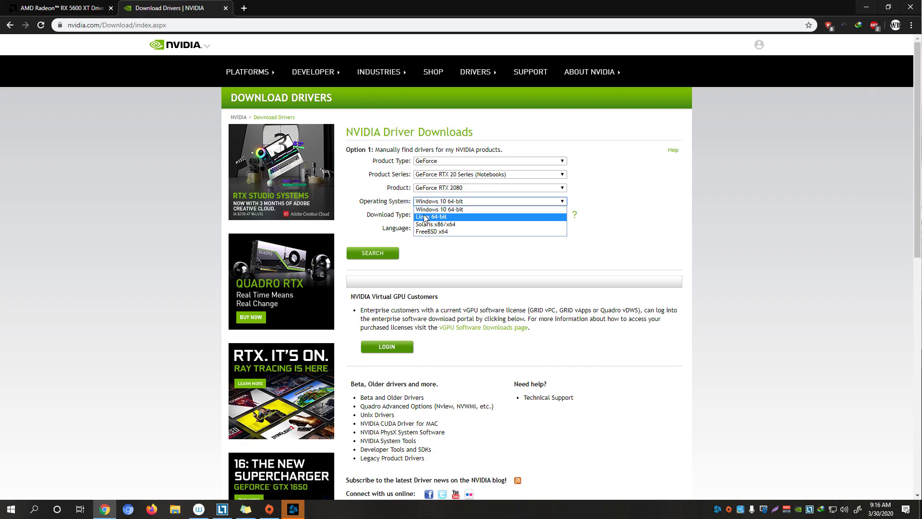
pyautogui.click(437, 208)
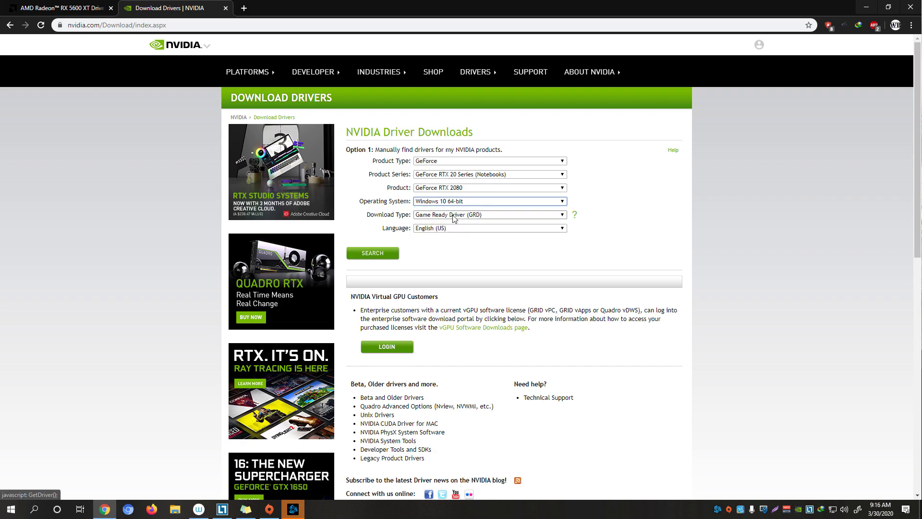
pyautogui.click(457, 216)
pyautogui.click(449, 224)
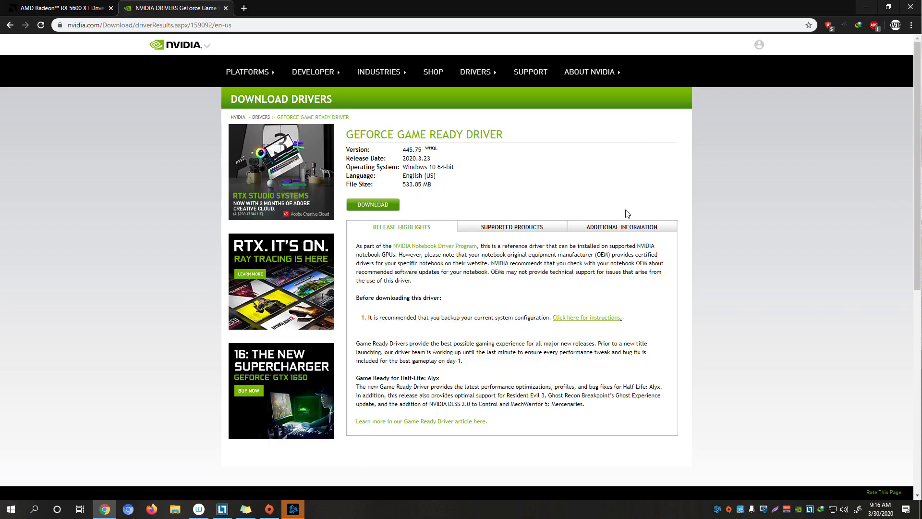
pyautogui.click(867, 7)
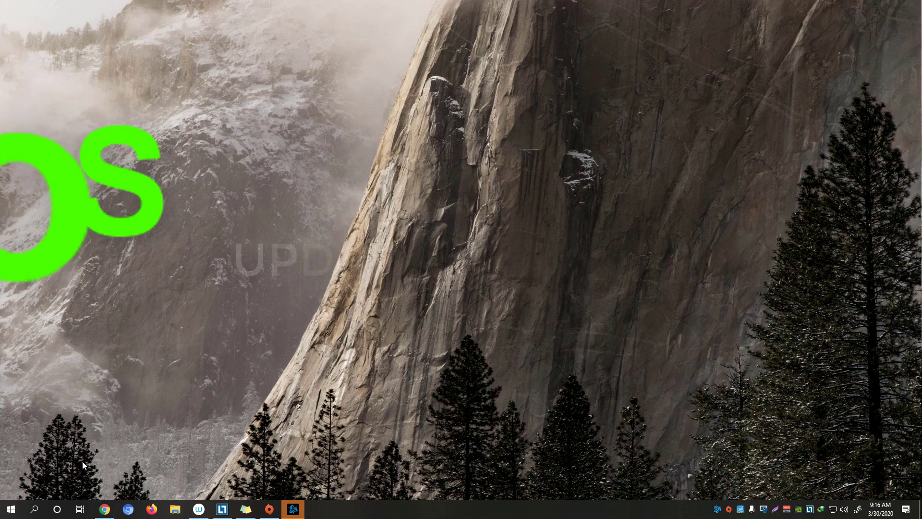
# Start installing the pending updates from Windows Update settings, then close Settings
pyautogui.click(10, 508)
pyautogui.write('windows update')
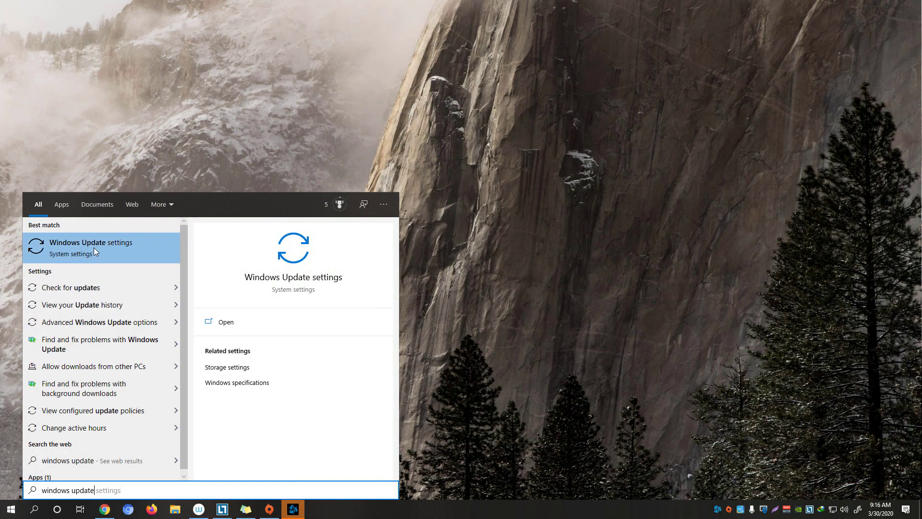
pyautogui.click(94, 247)
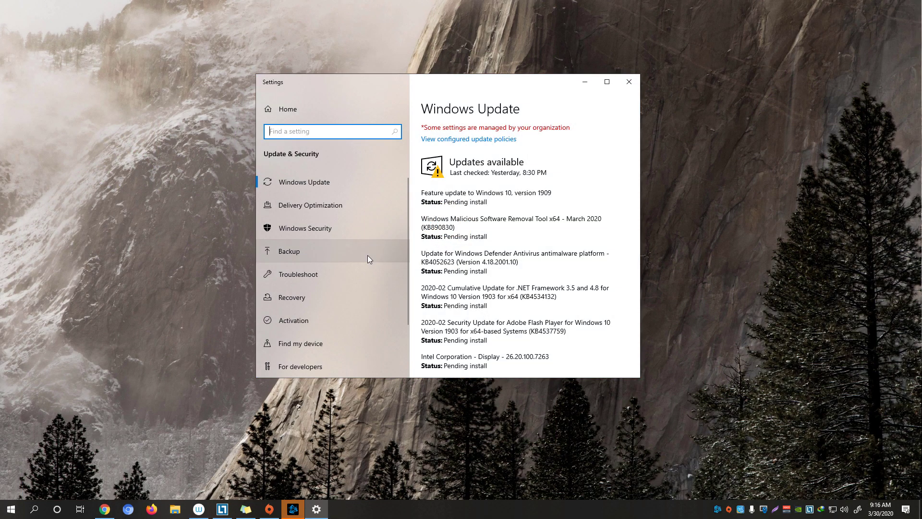
pyautogui.click(421, 198)
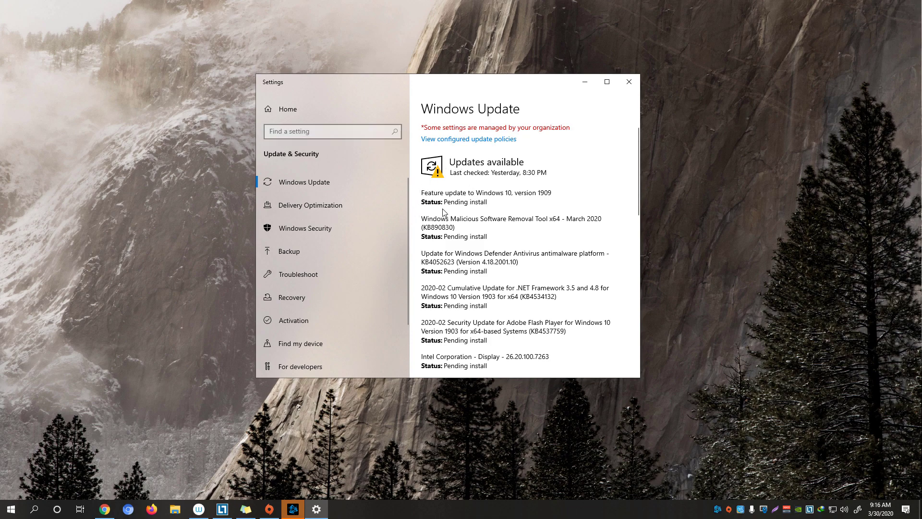
pyautogui.scroll(-2, 461, 237)
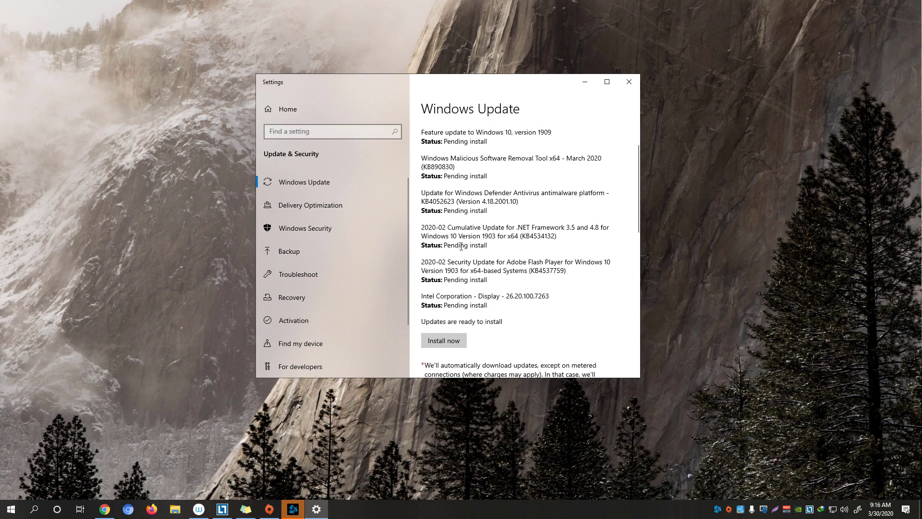
pyautogui.click(451, 342)
pyautogui.scroll(-3, 443, 272)
pyautogui.scroll(4, 443, 272)
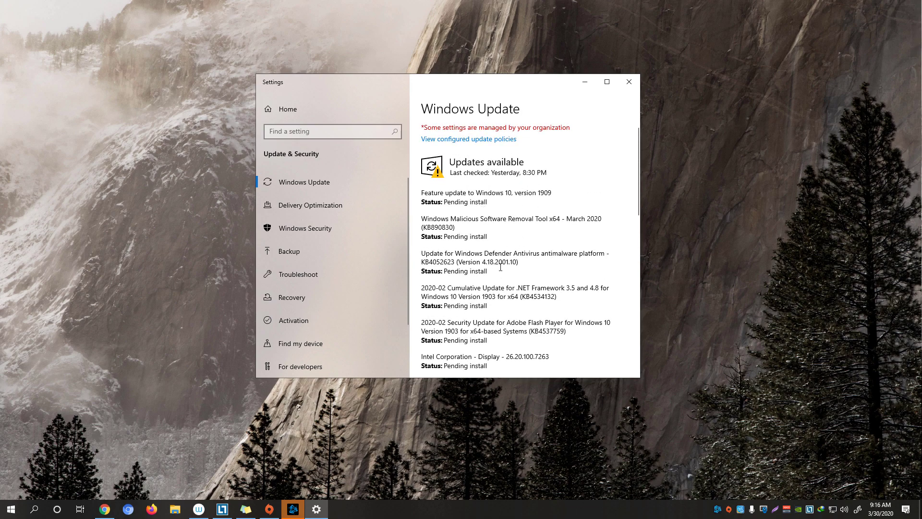
pyautogui.click(629, 82)
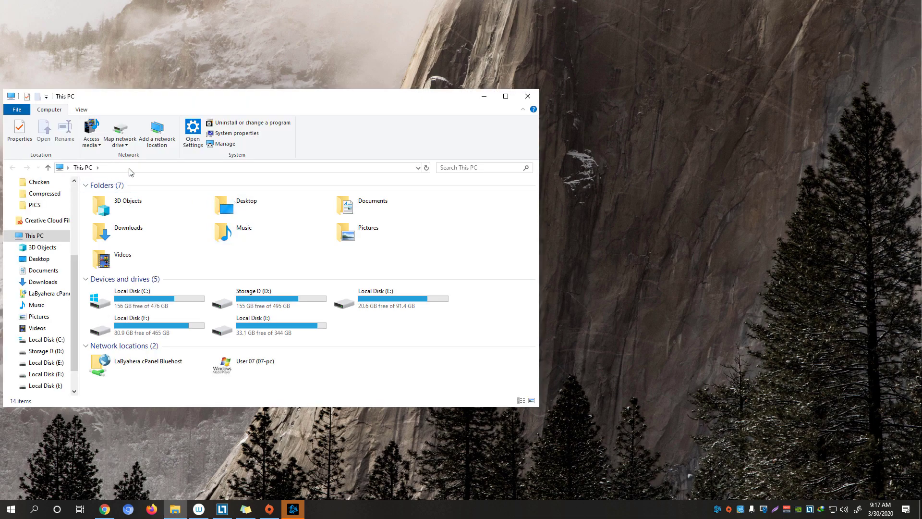
# Navigate File Explorer to ProgramData\Blizzard Entertainment\Battle.net\Cache
pyautogui.click(107, 167)
pyautogui.write('%programdata%')
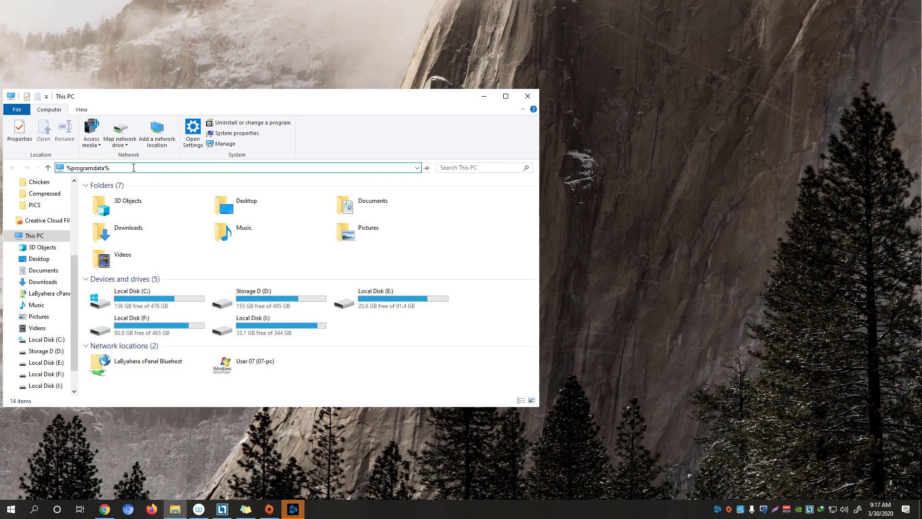
pyautogui.press('Return')
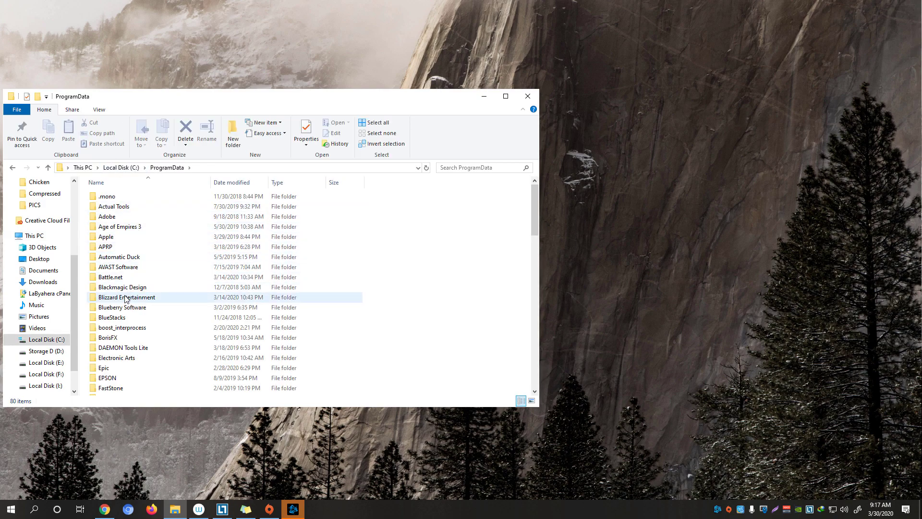
pyautogui.doubleClick(125, 299)
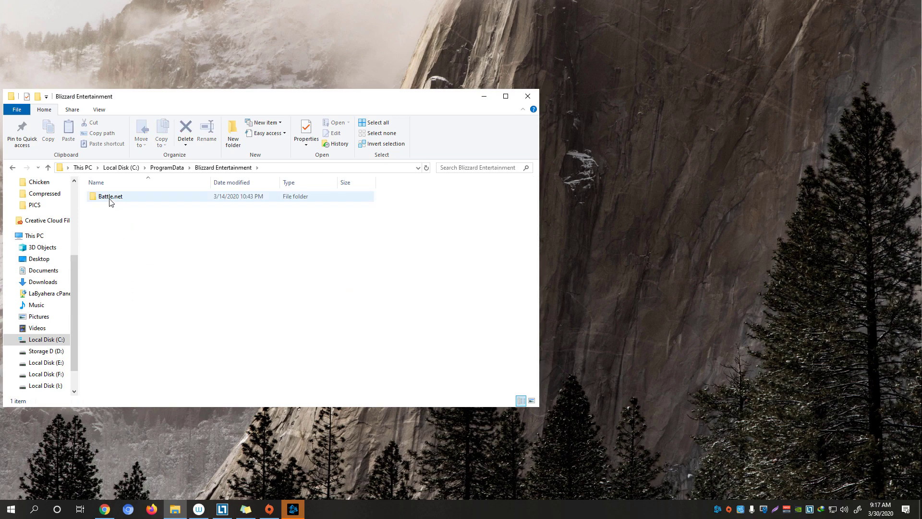
pyautogui.doubleClick(110, 198)
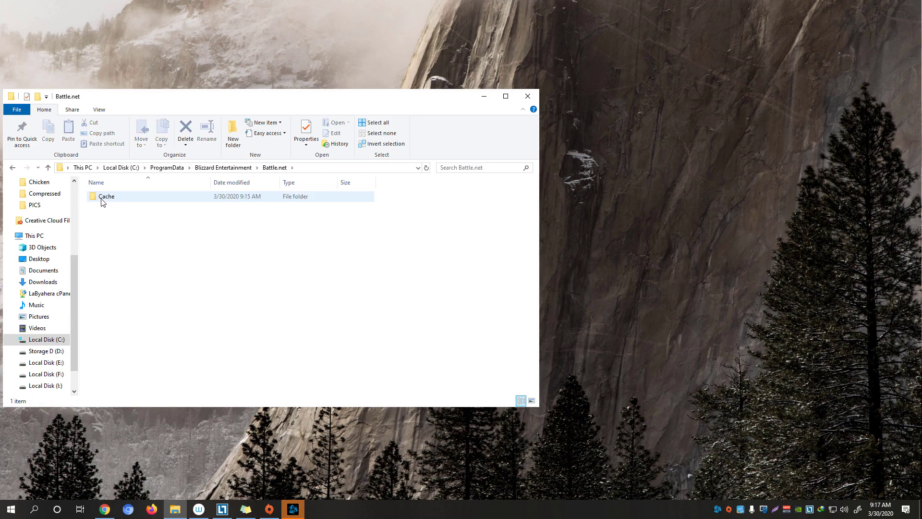
pyautogui.doubleClick(100, 198)
# Delete all five items in the Cache folder and close File Explorer
pyautogui.moveTo(253, 352); pyautogui.dragTo(92, 188)
pyautogui.rightClick(124, 272)
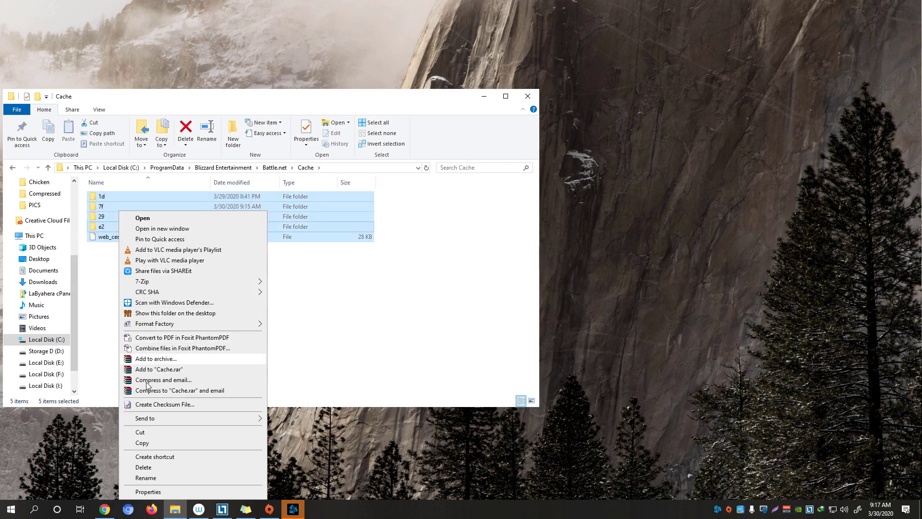
pyautogui.click(144, 468)
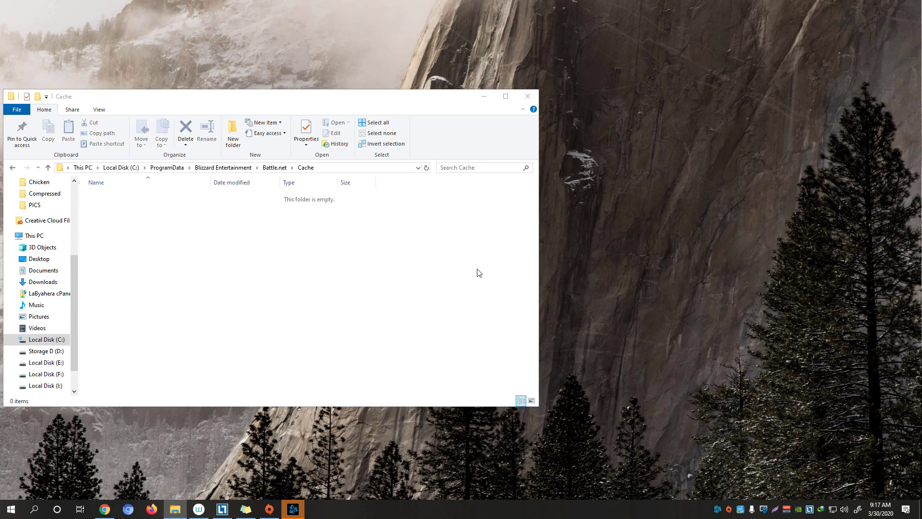
pyautogui.click(532, 99)
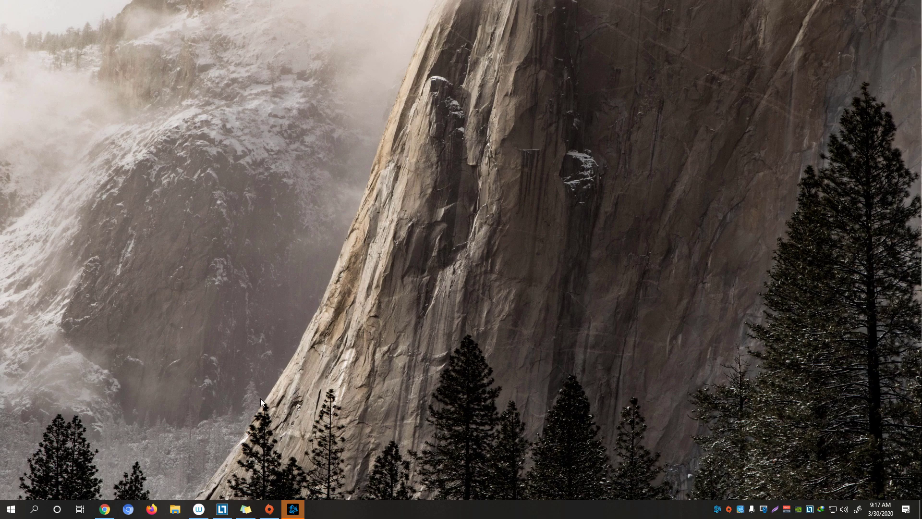
# Open the System page from This PC's Properties and minimize the This PC window
pyautogui.click(176, 510)
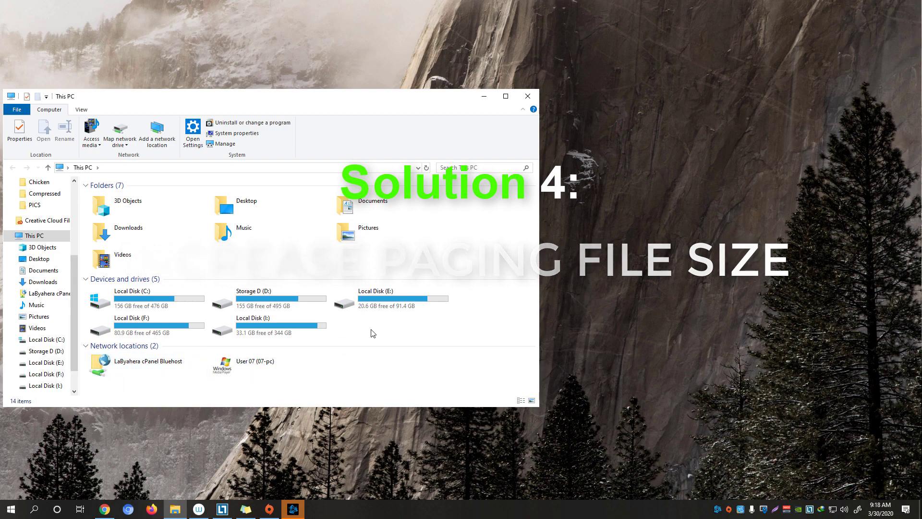
pyautogui.rightClick(52, 239)
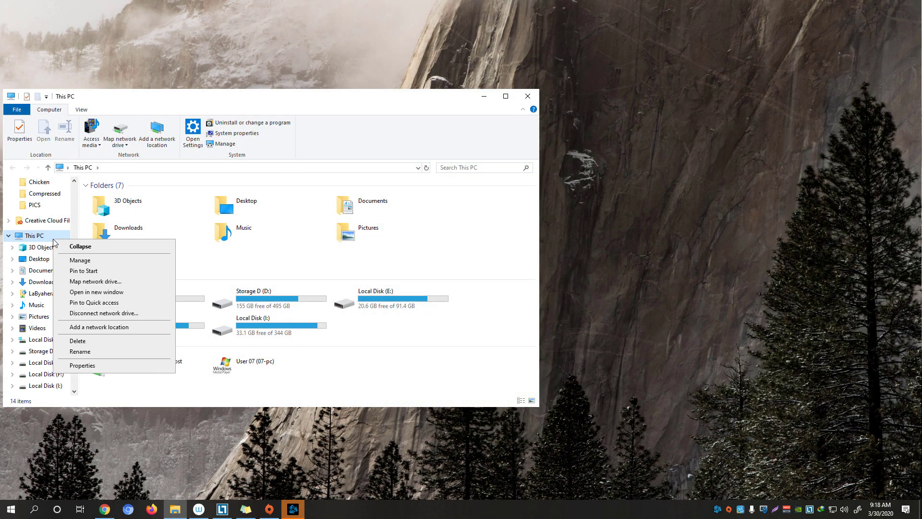
pyautogui.click(88, 368)
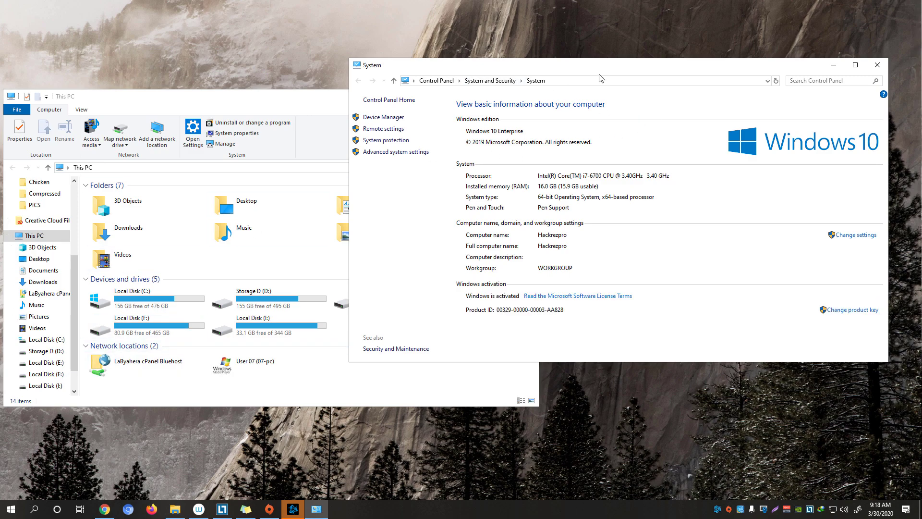
pyautogui.click(302, 96)
pyautogui.click(483, 97)
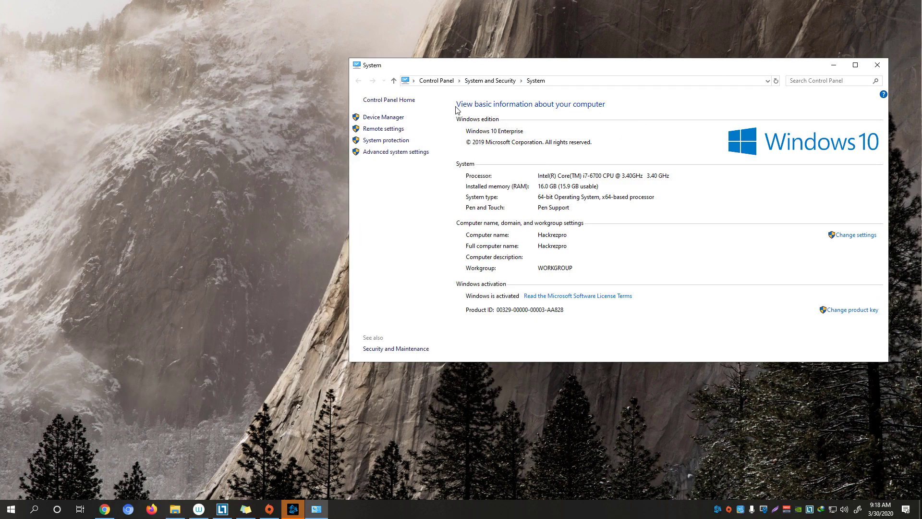
# Reach the Virtual Memory dialog through Advanced system settings and Performance options
pyautogui.click(386, 152)
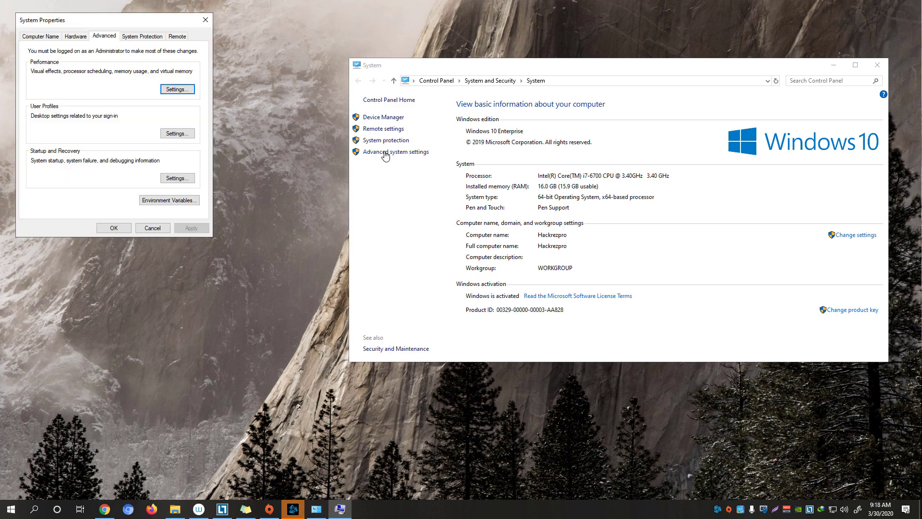
pyautogui.press('Return')
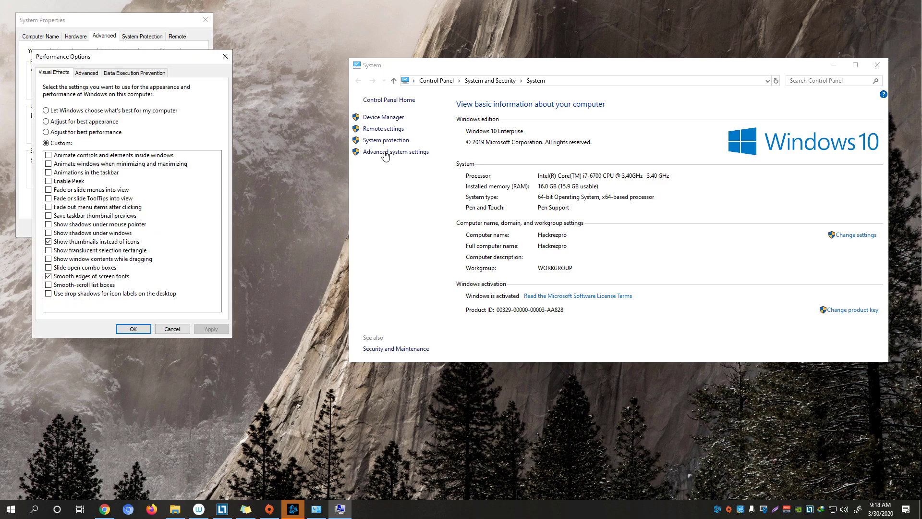
pyautogui.hotkey('ctrl', 'Tab')
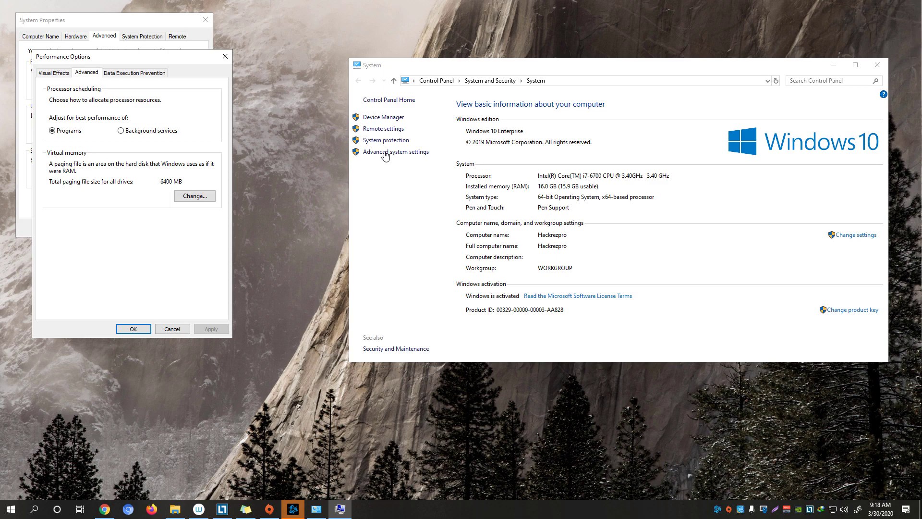
pyautogui.press('Return')
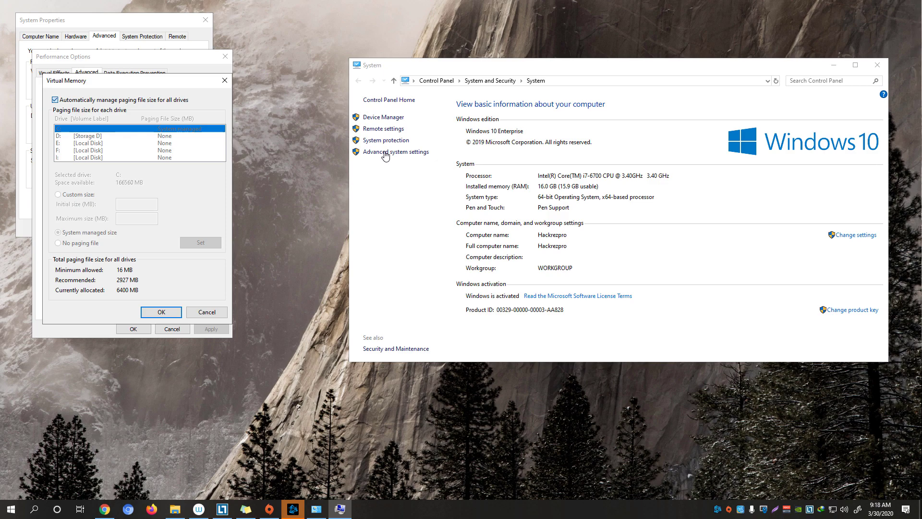
# Turn off automatic management and give drive E: a custom 16000–16000 MB paging file
pyautogui.press('space')
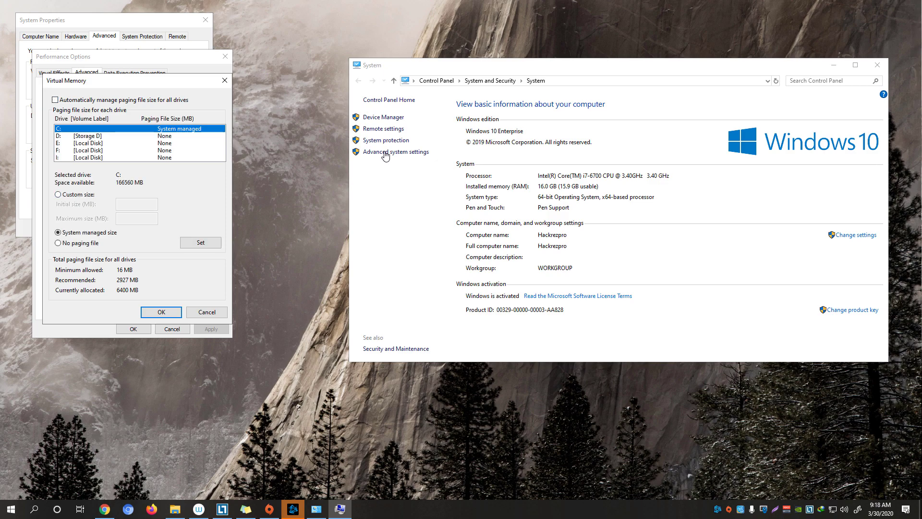
pyautogui.press('Down')
pyautogui.press('Down')
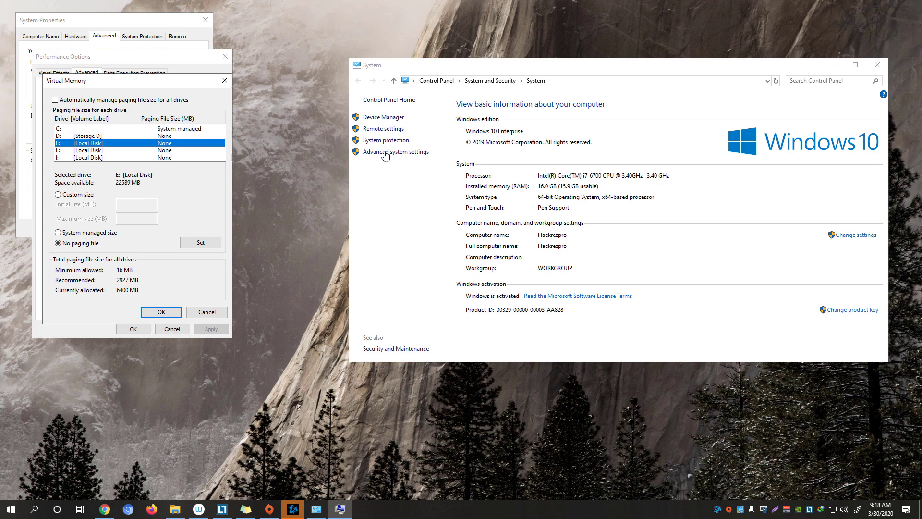
pyautogui.hotkey('alt', 'c')
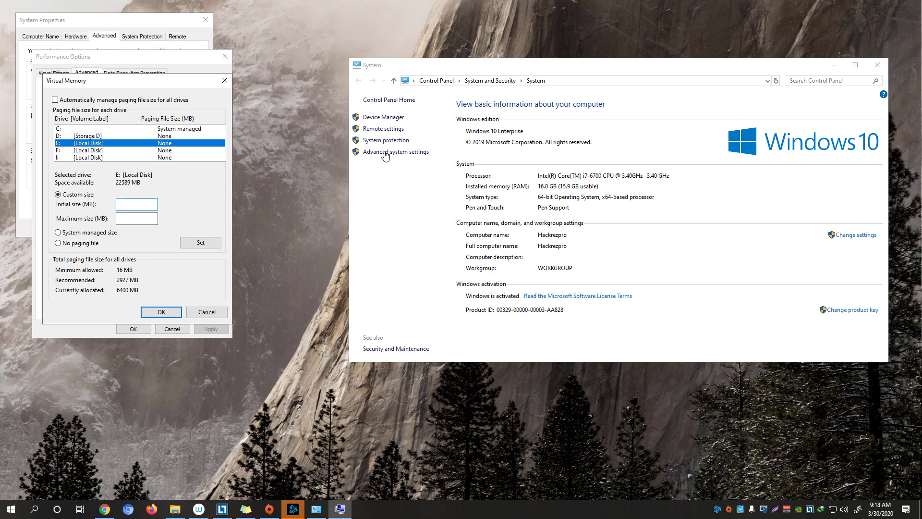
pyautogui.write('16000')
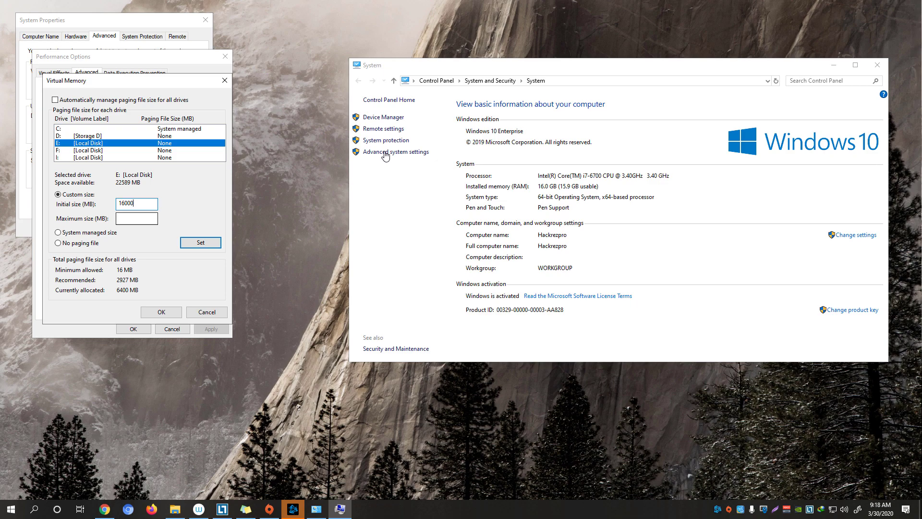
pyautogui.press('Tab')
pyautogui.press('Return')
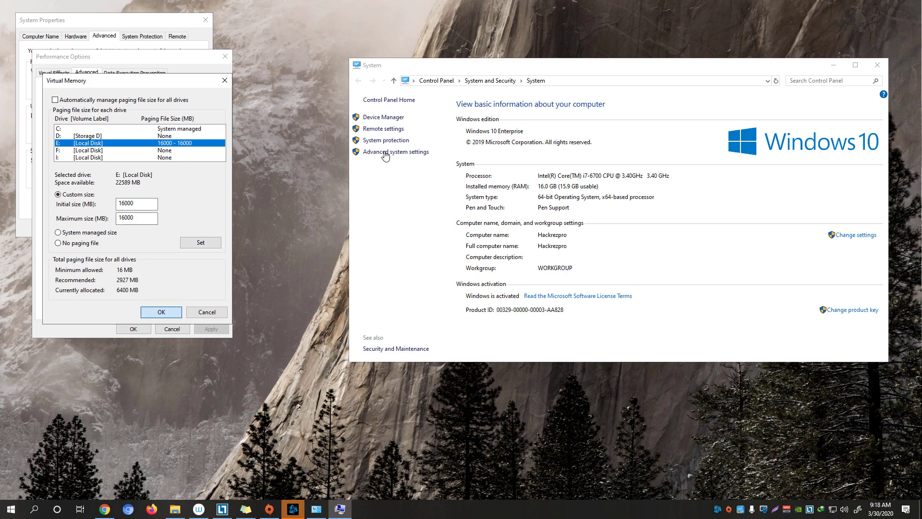
# Confirm the page file change, close the settings dialogs, and postpone the restart
pyautogui.press('Return')
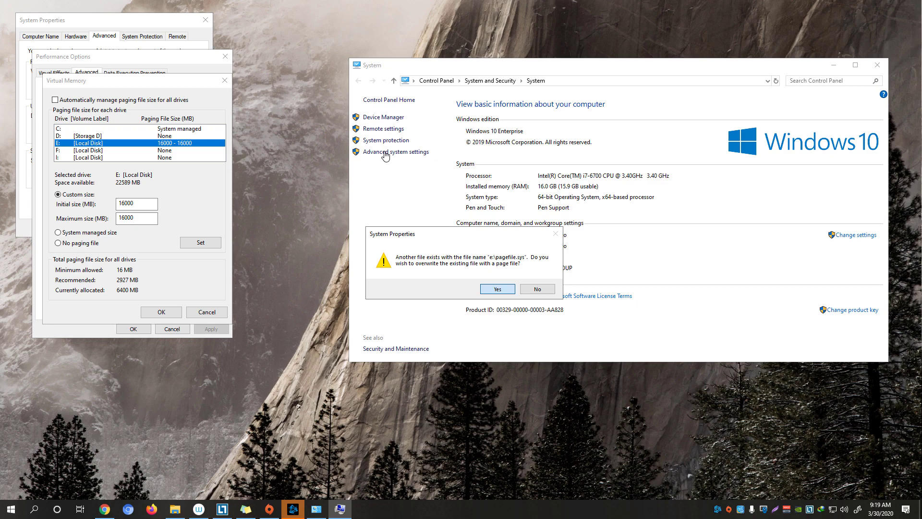
pyautogui.press('Return')
pyautogui.press('Return')
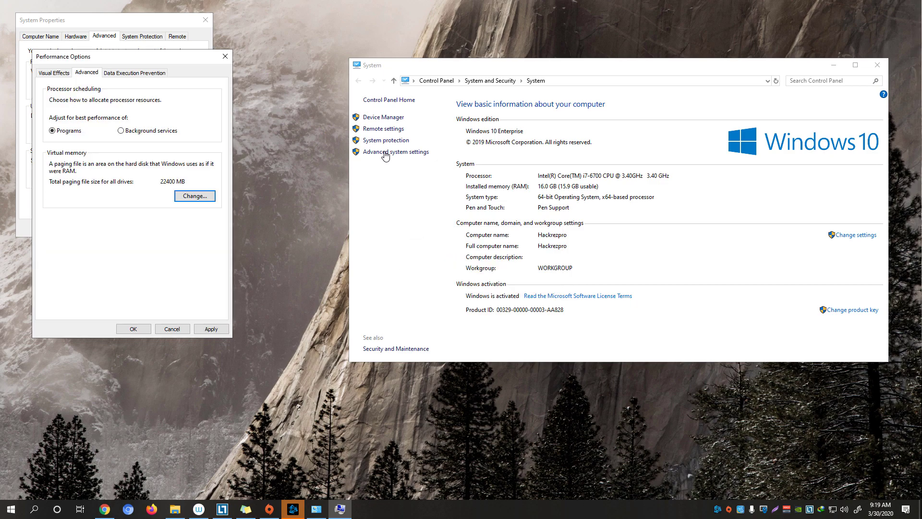
pyautogui.press('Return')
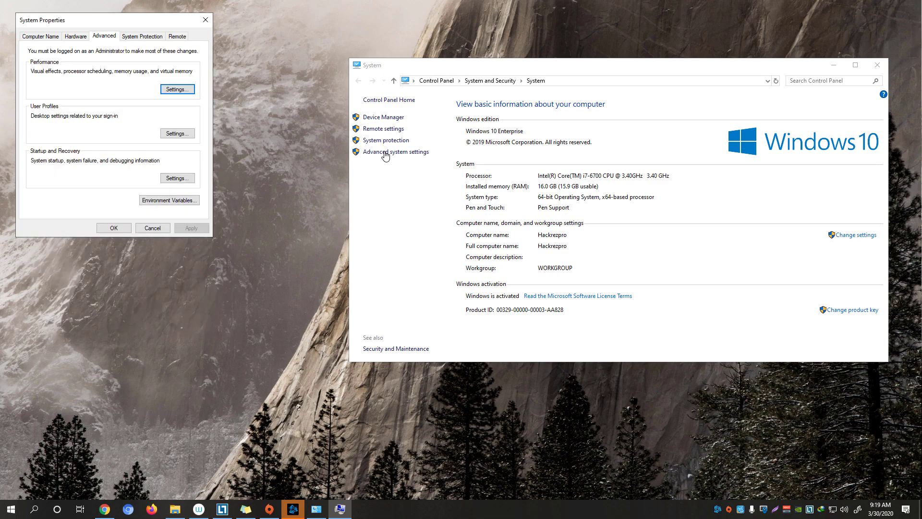
pyautogui.press('Return')
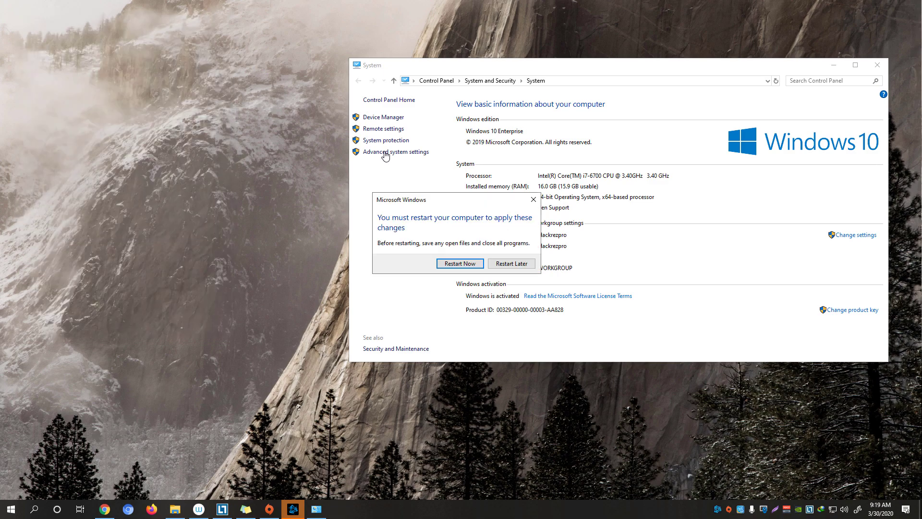
pyautogui.press('Tab')
pyautogui.press('Return')
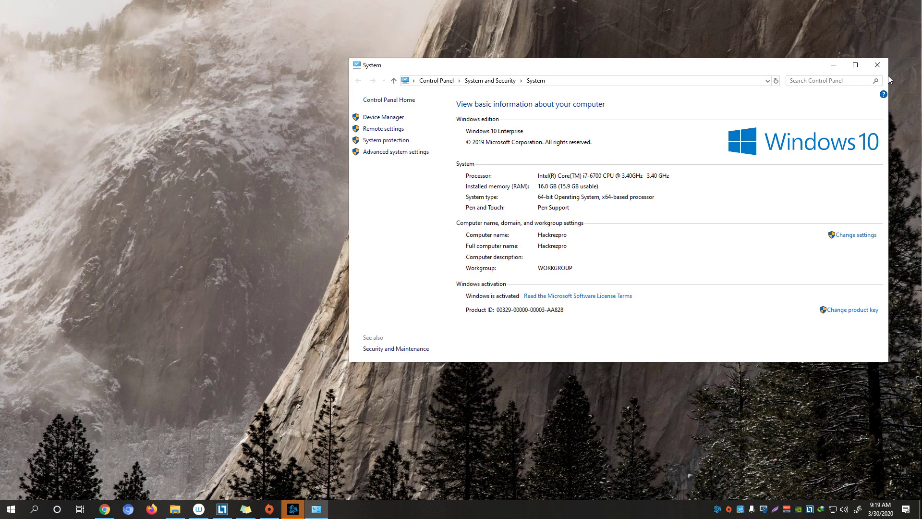
# Close the System window, then open and cancel Scan and Repair for Call of Duty: MW
pyautogui.click(877, 65)
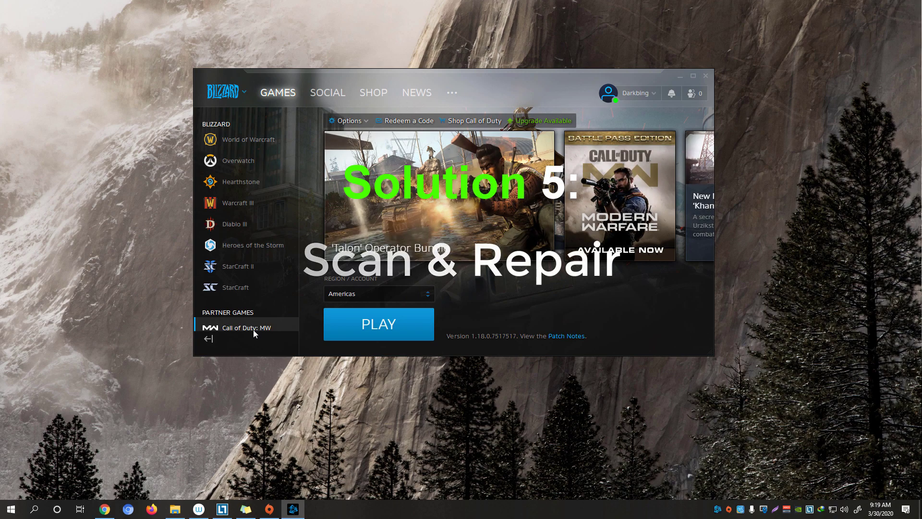
pyautogui.scroll(-1, 253, 329)
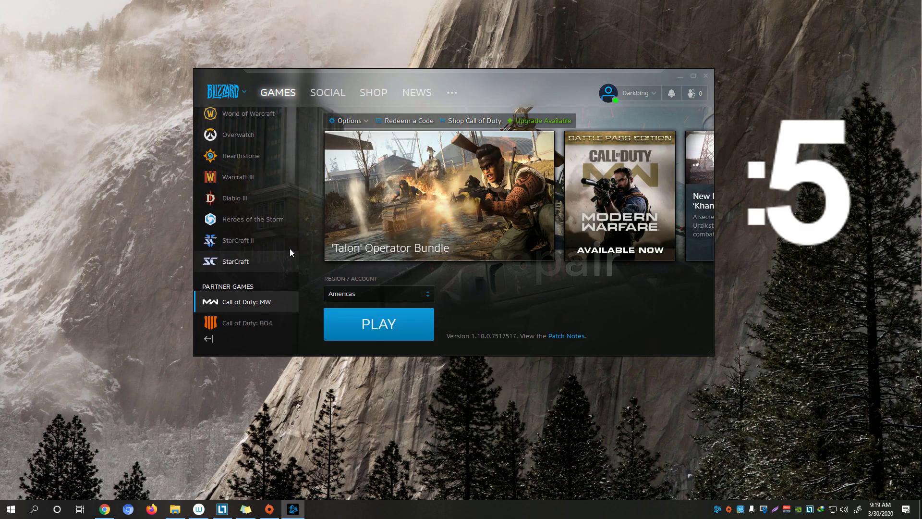
pyautogui.click(349, 121)
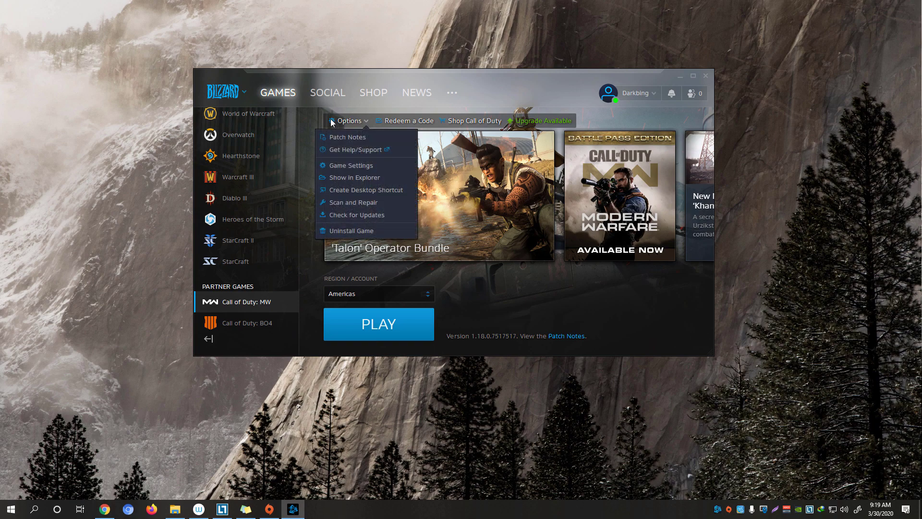
pyautogui.click(341, 202)
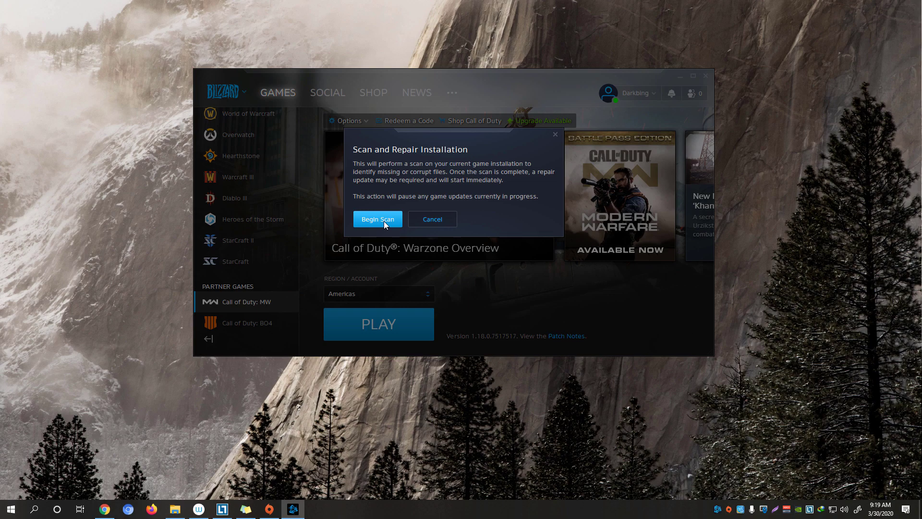
pyautogui.click(428, 221)
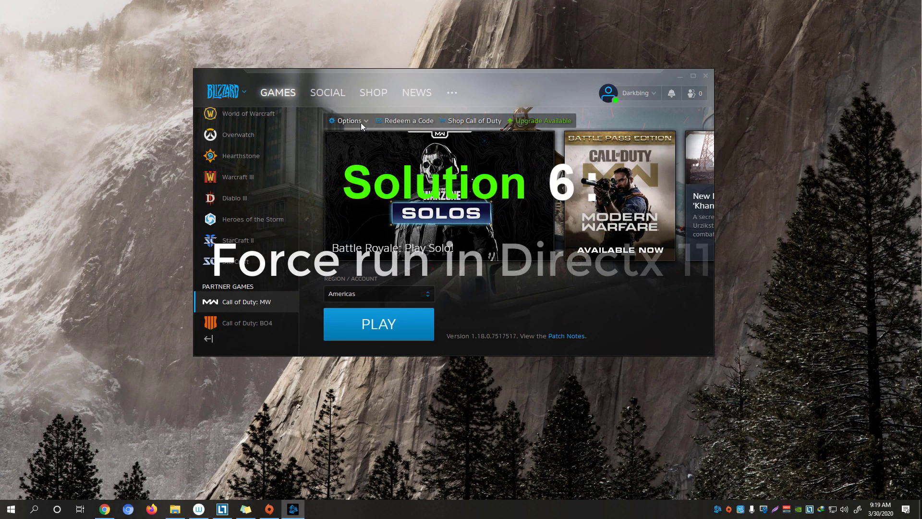
# Enable the -d3d11 command line argument in Call of Duty: MW's Game Settings and save
pyautogui.click(361, 122)
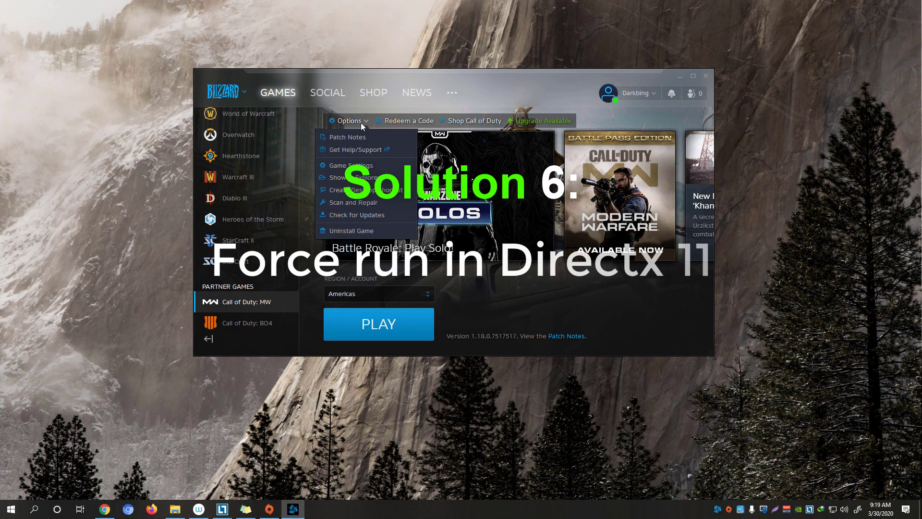
pyautogui.click(339, 167)
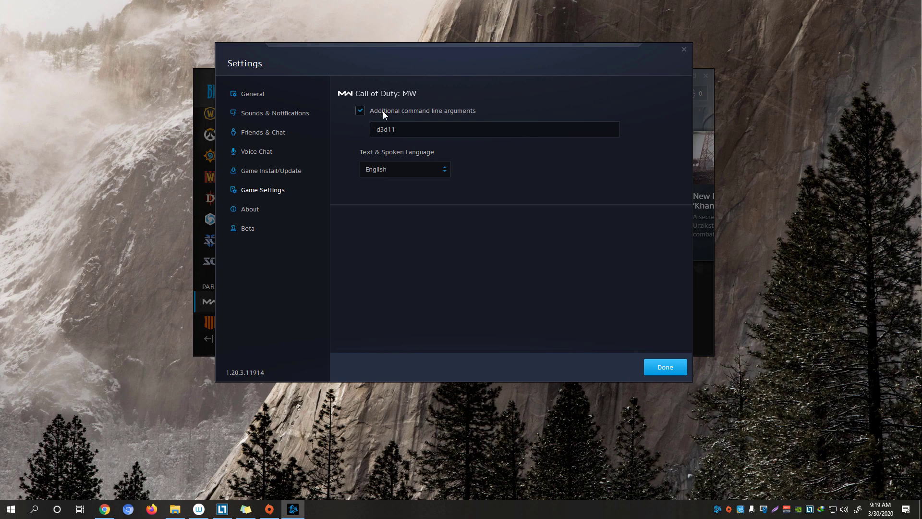
pyautogui.click(384, 110)
pyautogui.click(392, 112)
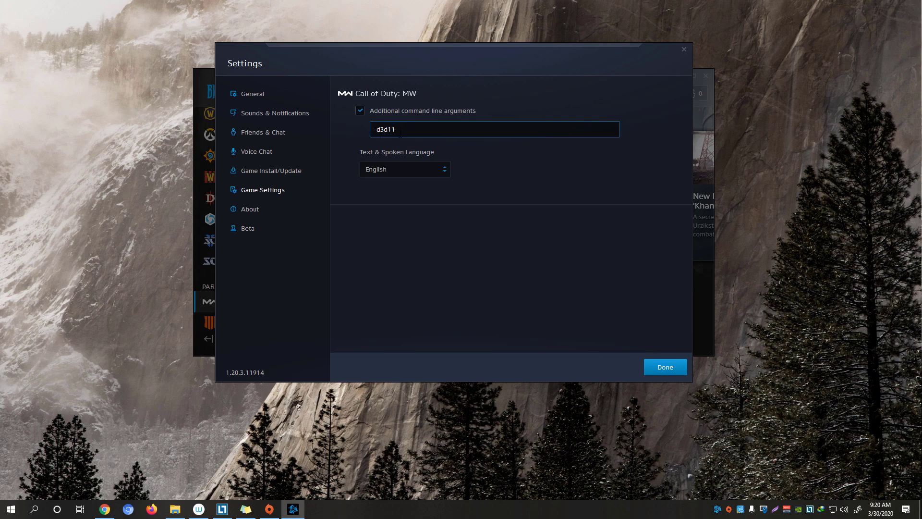
pyautogui.click(671, 366)
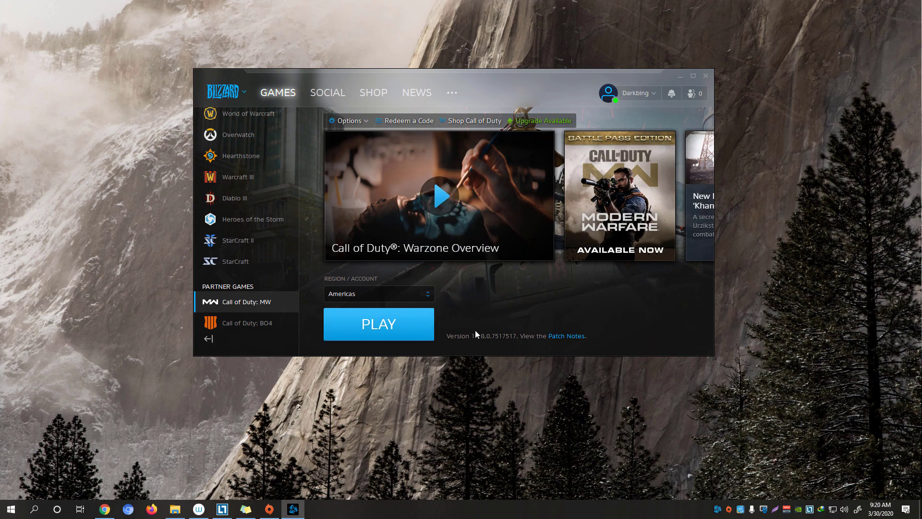
# Launch Warzone, dismiss Season Rewards, and view the Graphics options down to DirectX Raytracing
pyautogui.click(422, 322)
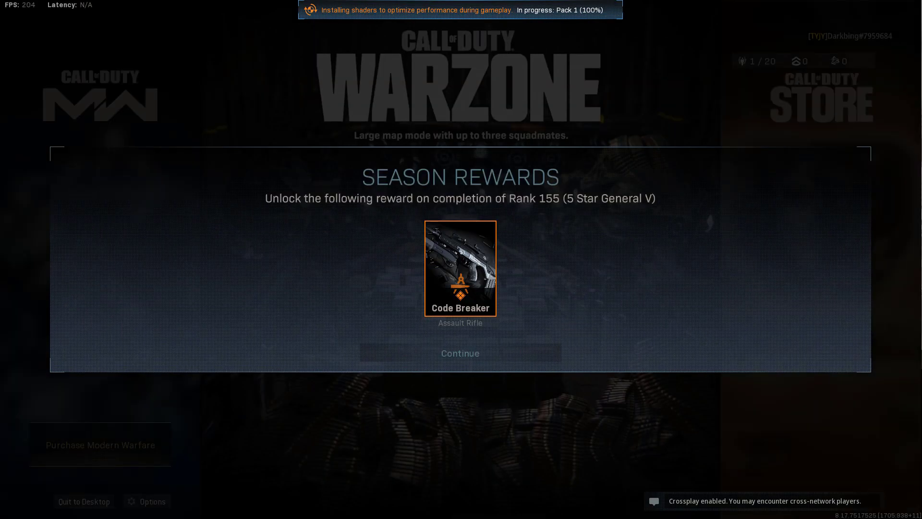
pyautogui.click(439, 354)
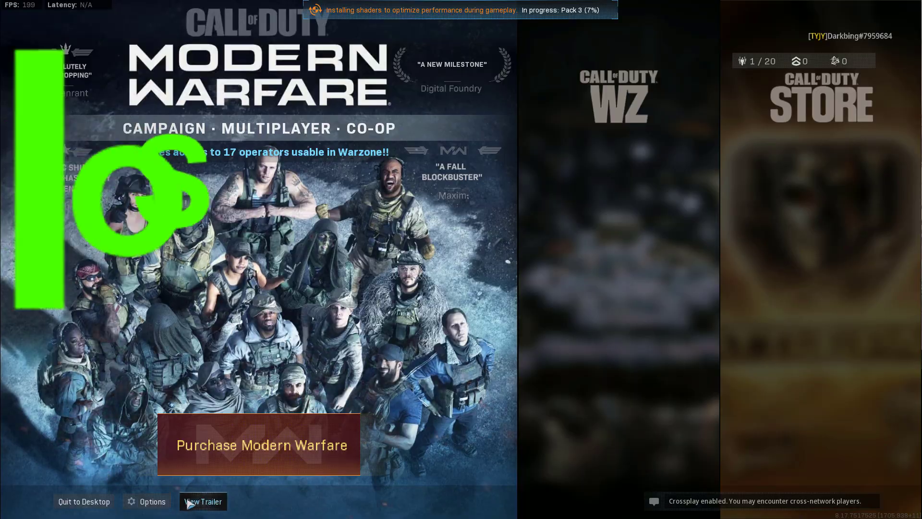
pyautogui.click(162, 503)
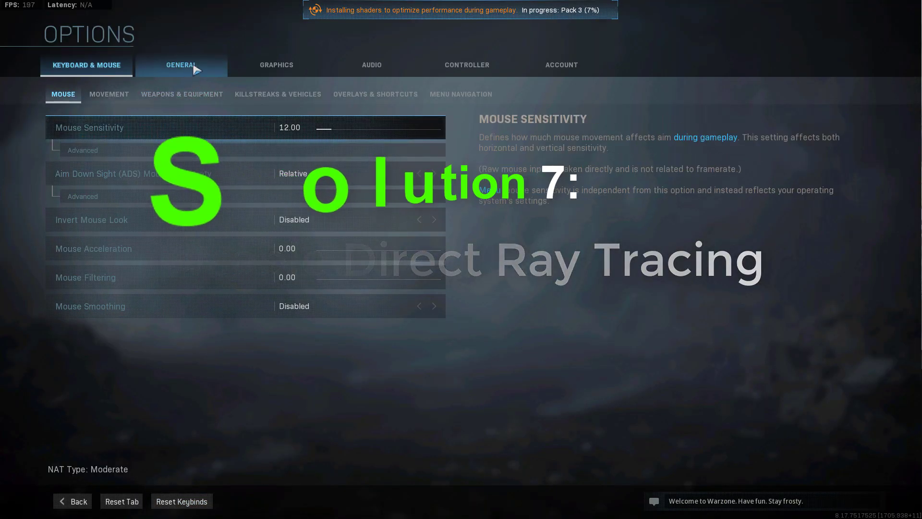
pyautogui.click(292, 70)
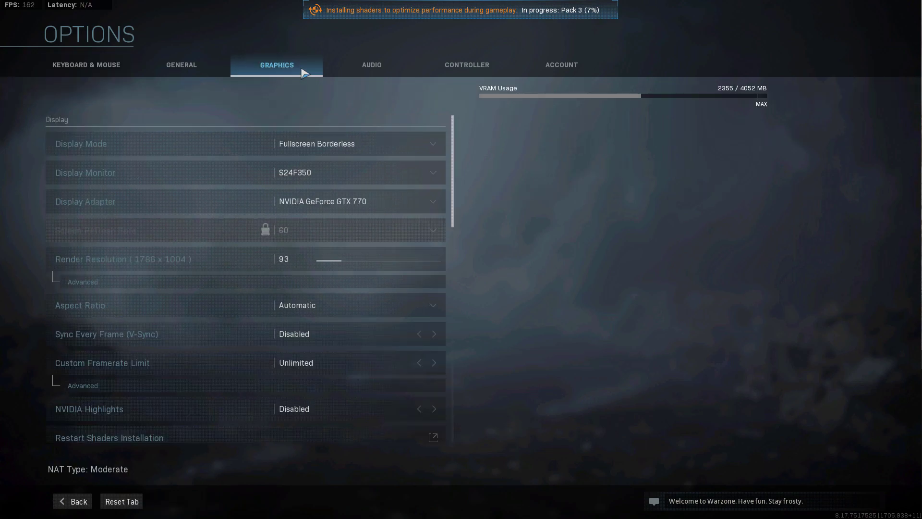
pyautogui.moveTo(459, 135); pyautogui.dragTo(434, 376)
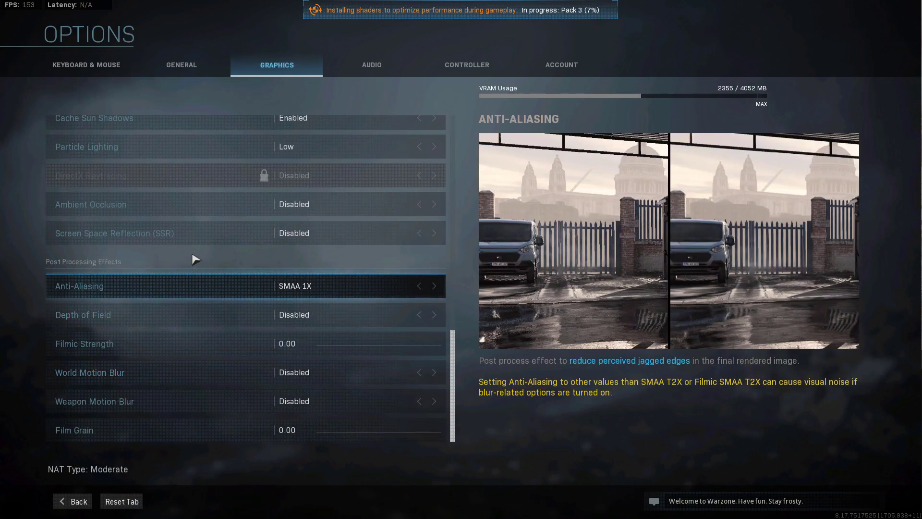
pyautogui.scroll(2, 144, 231)
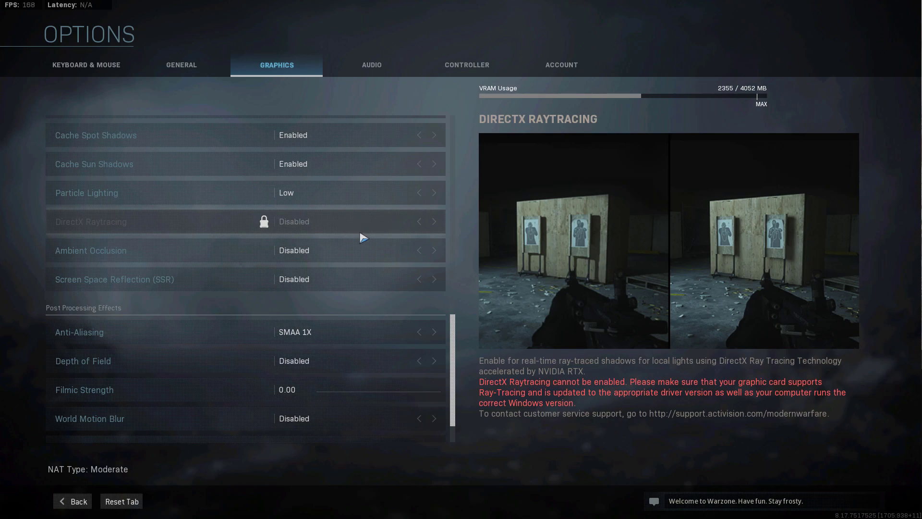
# Scroll the Graphics options to Restart Shaders Installation, then return to the main menu
pyautogui.scroll(10, 471, 253)
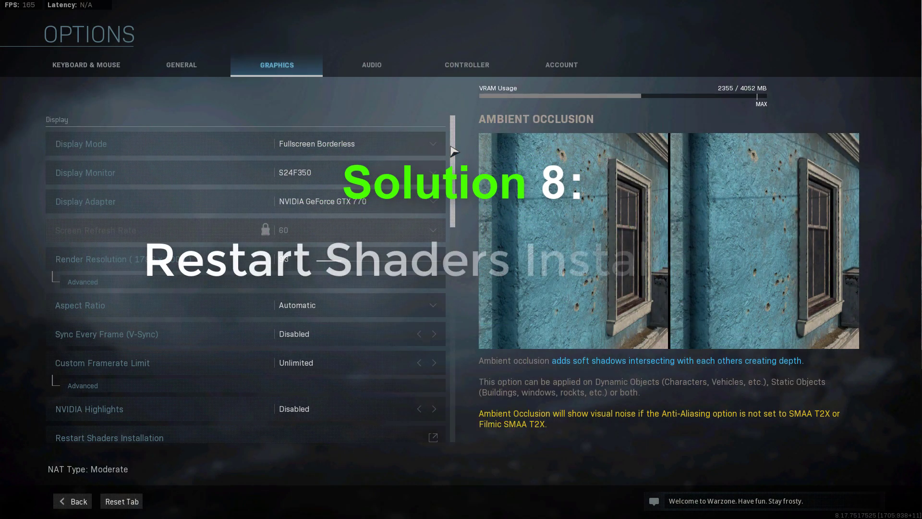
pyautogui.scroll(-2, 457, 176)
pyautogui.scroll(-2, 336, 197)
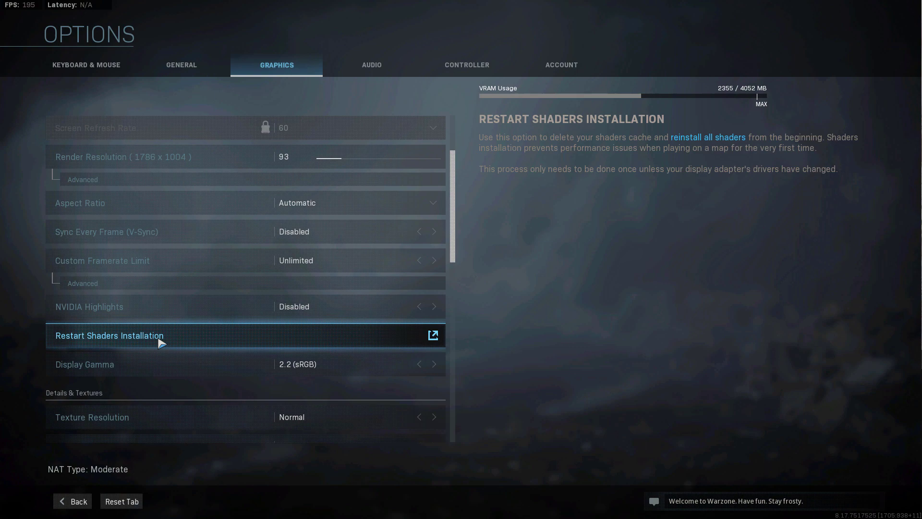
pyautogui.click(76, 501)
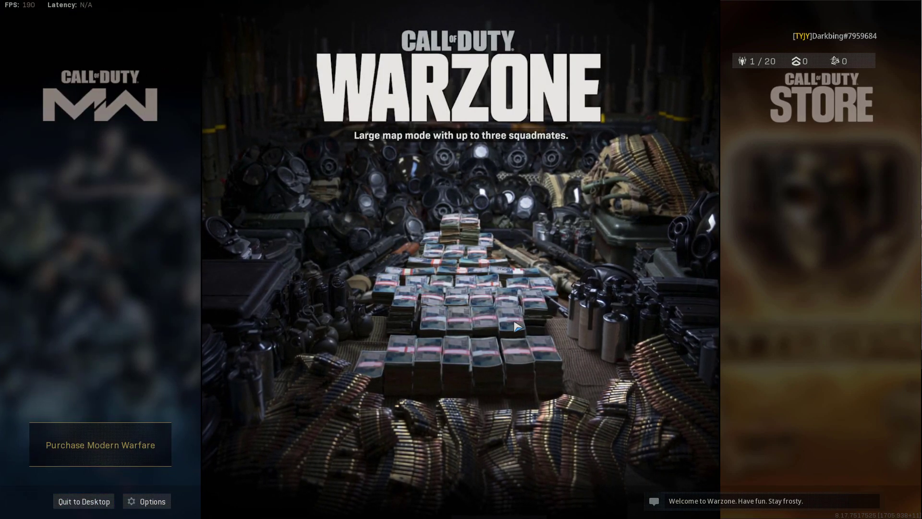
# Leave the fullscreen game and open Task Manager from the taskbar menu
pyautogui.hotkey('alt', 'Tab')
pyautogui.press('super')
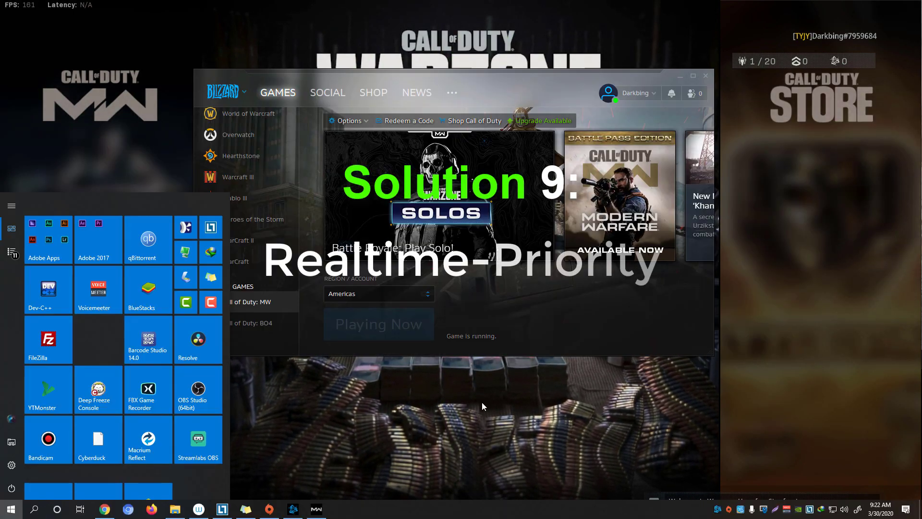
pyautogui.rightClick(452, 509)
pyautogui.click(480, 473)
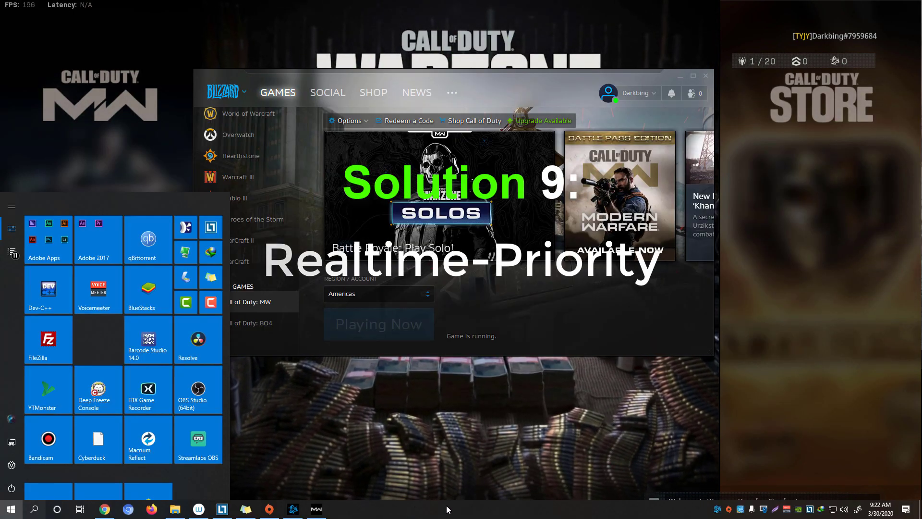
pyautogui.rightClick(480, 509)
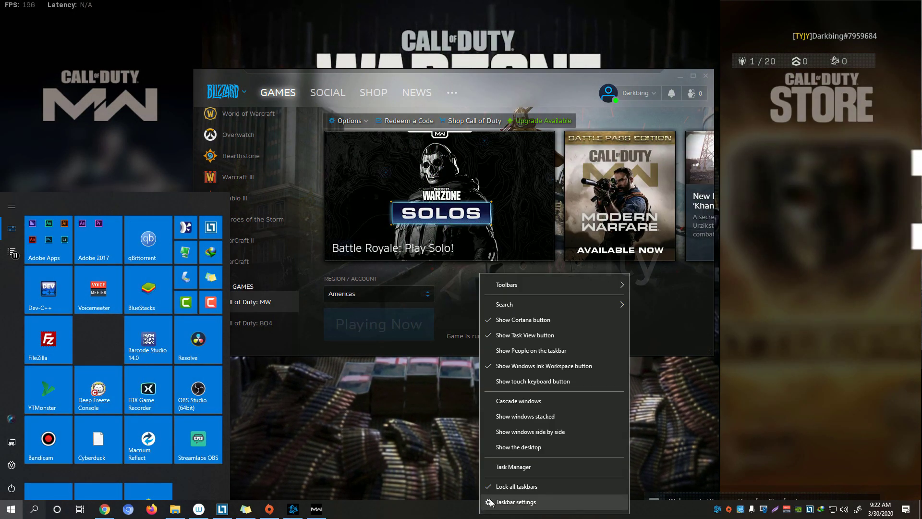
pyautogui.click(517, 473)
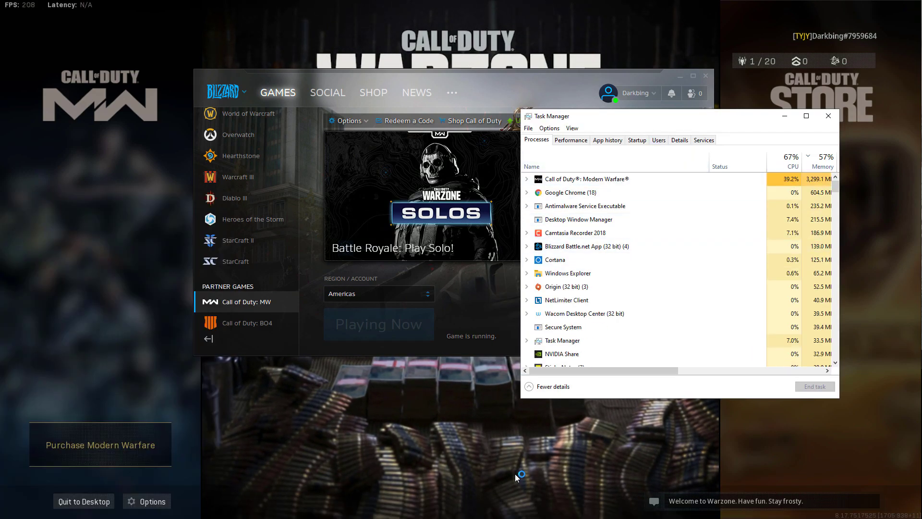
# Go to the Details tab and select the ModernWarfare.exe process
pyautogui.press('Down')
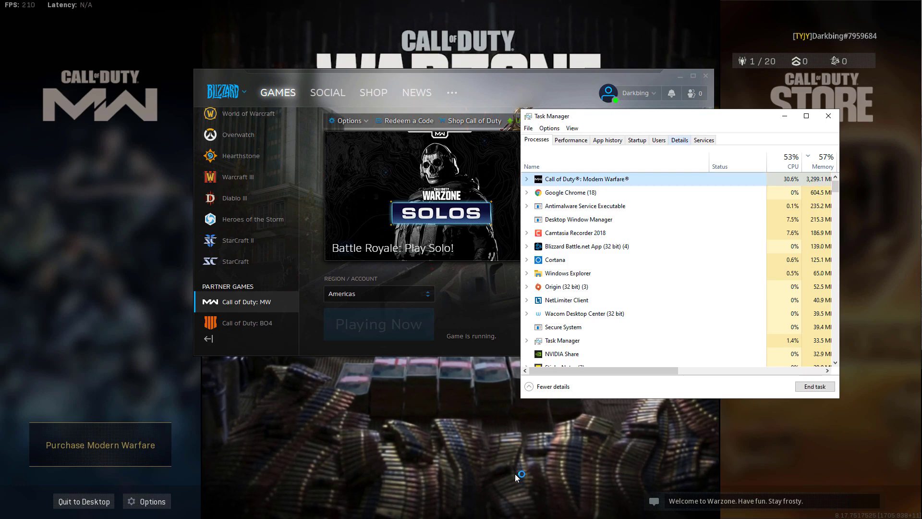
pyautogui.hotkey('ctrl', 'shift', 'Tab')
pyautogui.hotkey('ctrl', 'shift', 'Tab')
pyautogui.press('Up')
pyautogui.press('Up')
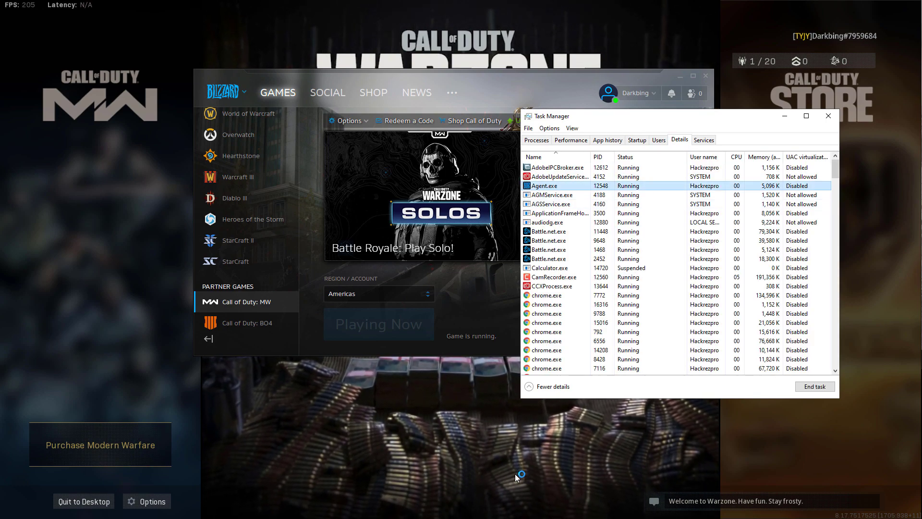
pyautogui.press('Down')
pyautogui.press('Down')
pyautogui.press('Down')
pyautogui.press('Down')
pyautogui.press('Down')
pyautogui.press('Down')
pyautogui.press('Down')
pyautogui.press('Down')
pyautogui.press('Down')
pyautogui.press('Down')
pyautogui.press('Down')
pyautogui.press('Down')
pyautogui.press('Down')
pyautogui.press('Down')
pyautogui.press('Down')
pyautogui.press('Down')
pyautogui.press('Down')
pyautogui.press('Down')
pyautogui.press('Down')
pyautogui.press('Down')
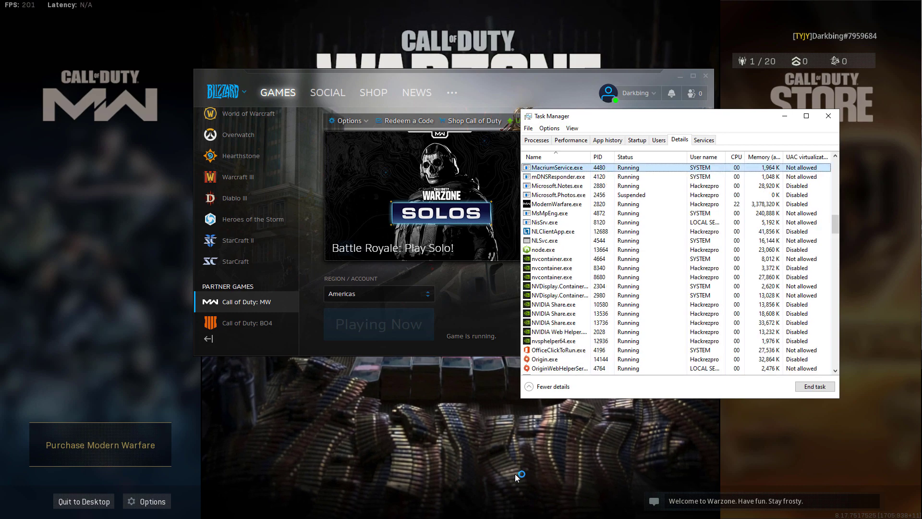
pyautogui.press('Down')
pyautogui.press('Down')
pyautogui.press('Down')
pyautogui.press('Down')
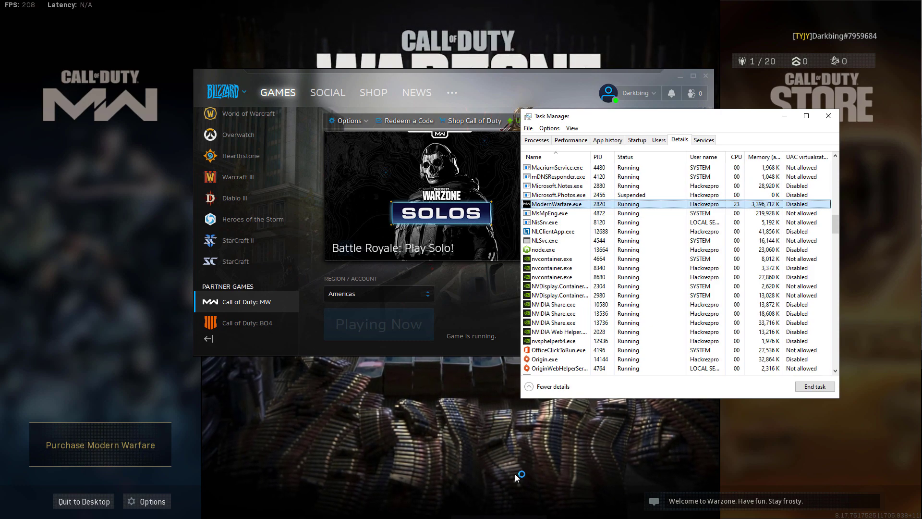
# Set ModernWarfare.exe priority to Realtime and confirm the change
pyautogui.rightClick(572, 206)
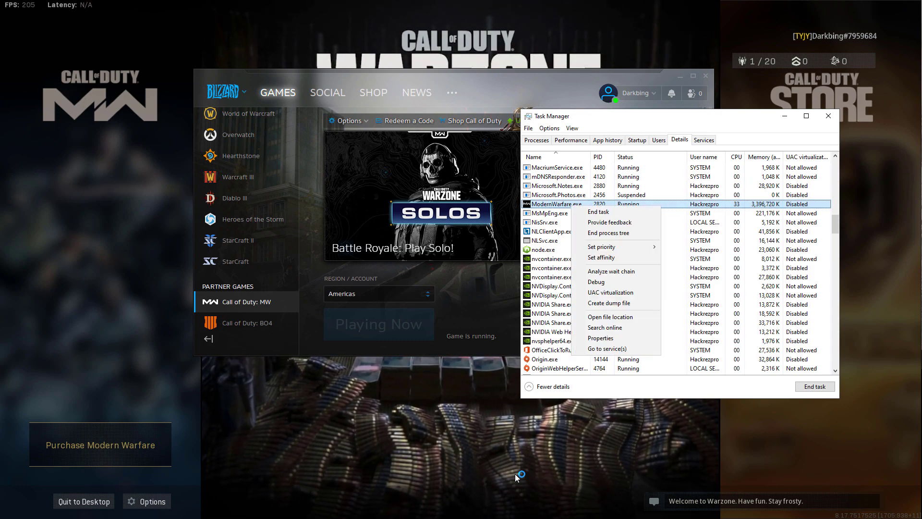
pyautogui.press('Up')
pyautogui.press('Right')
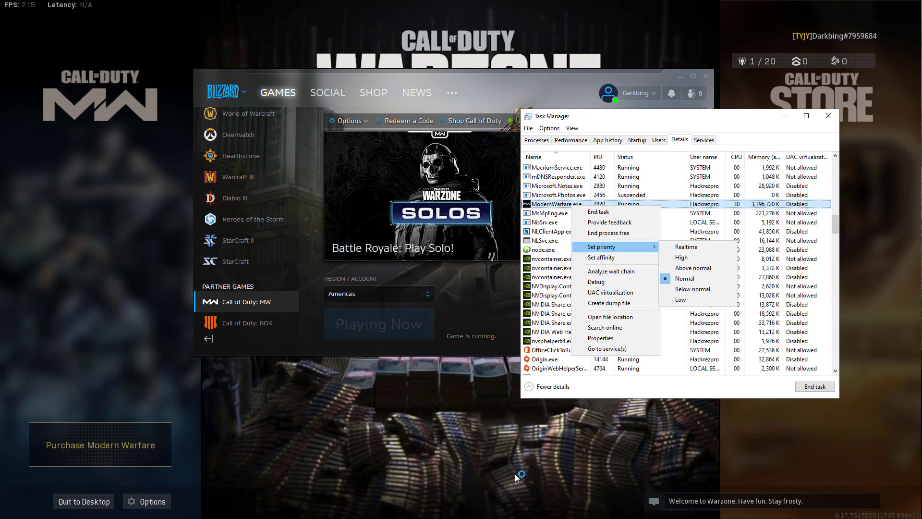
pyautogui.press('Return')
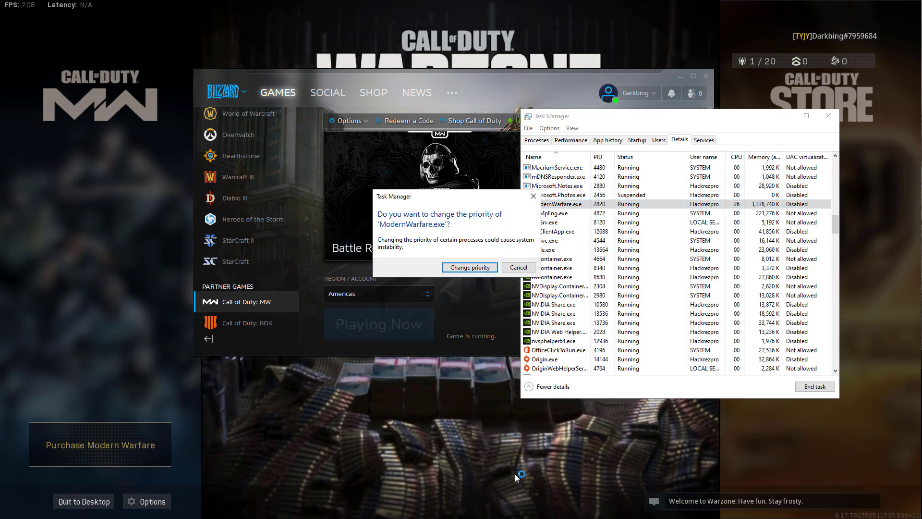
pyautogui.press('Return')
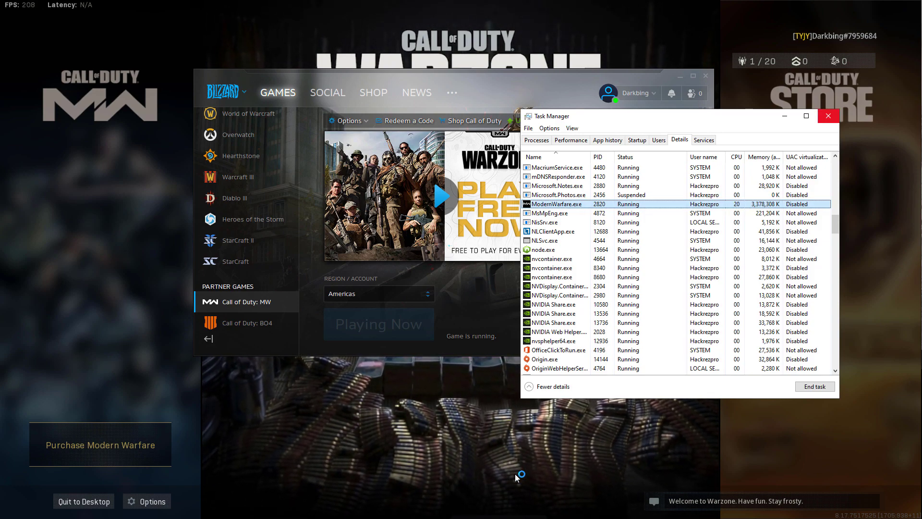
# Close Task Manager, return to the game, and open the Warzone Play menu
pyautogui.click(828, 116)
pyautogui.click(747, 152)
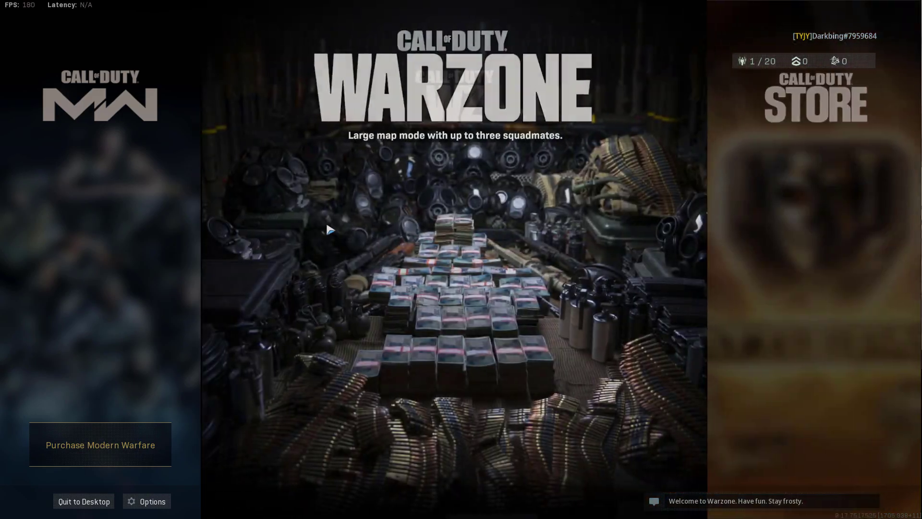
pyautogui.click(321, 231)
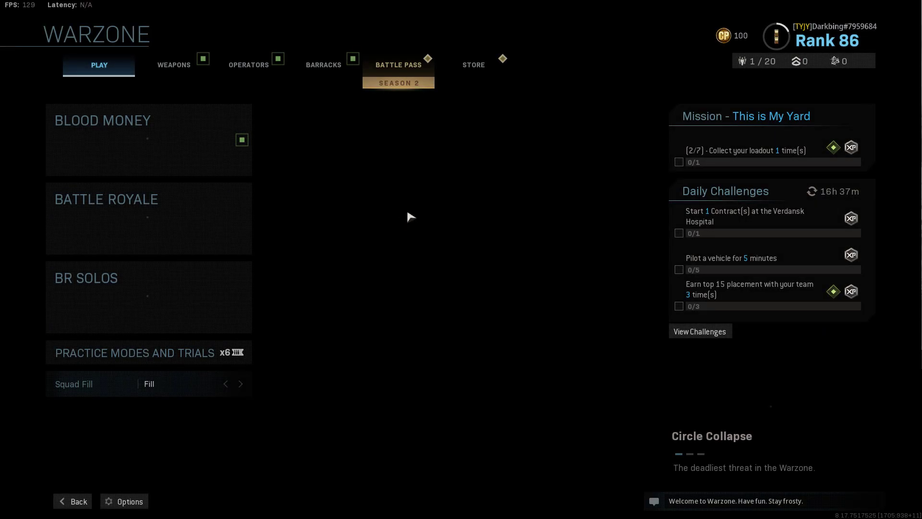